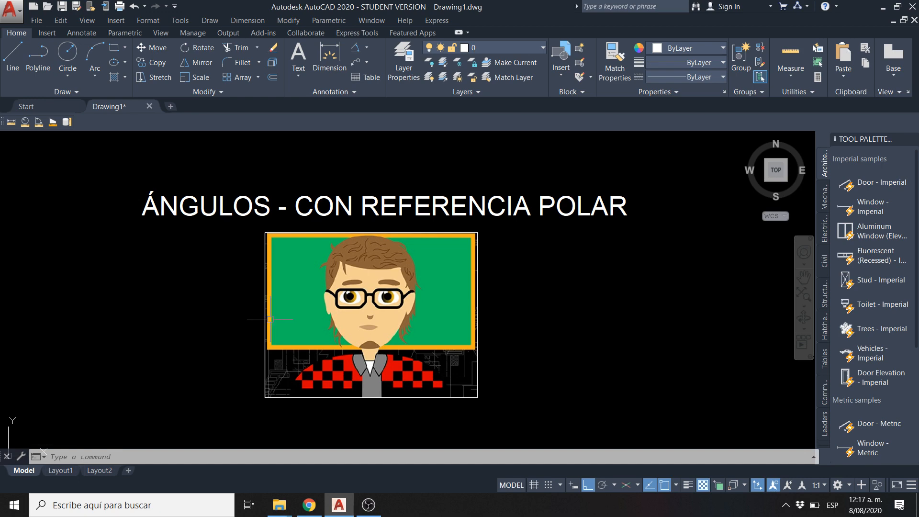
Delete the title text "ÁNGULOS - CON REFERENCIA POLAR" and the picture below it
click(396, 174)
click(208, 293)
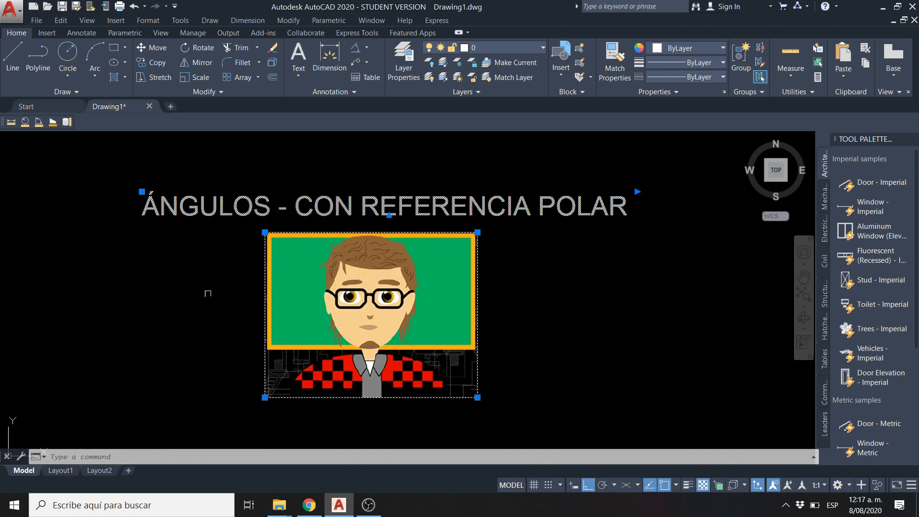
key(Delete)
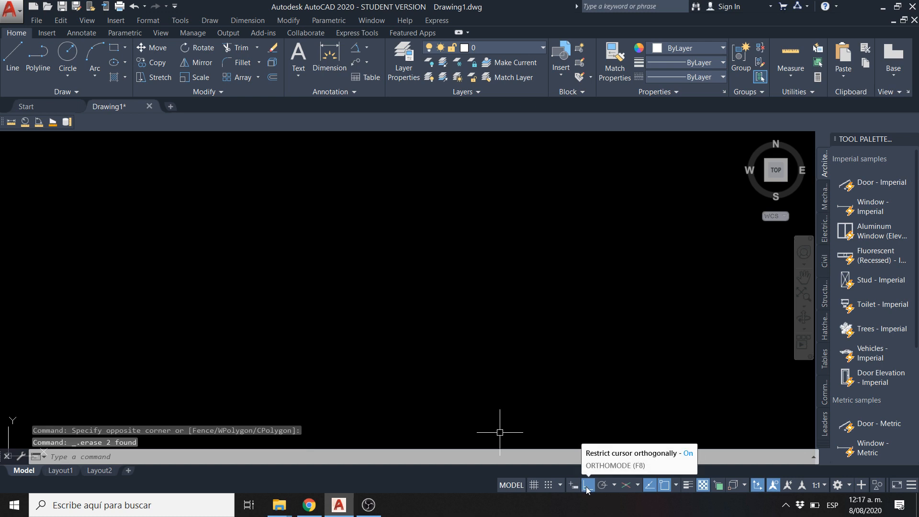
Draw a freehand chain of connected horizontal and vertical lines with Ortho mode on
click(12, 62)
click(303, 307)
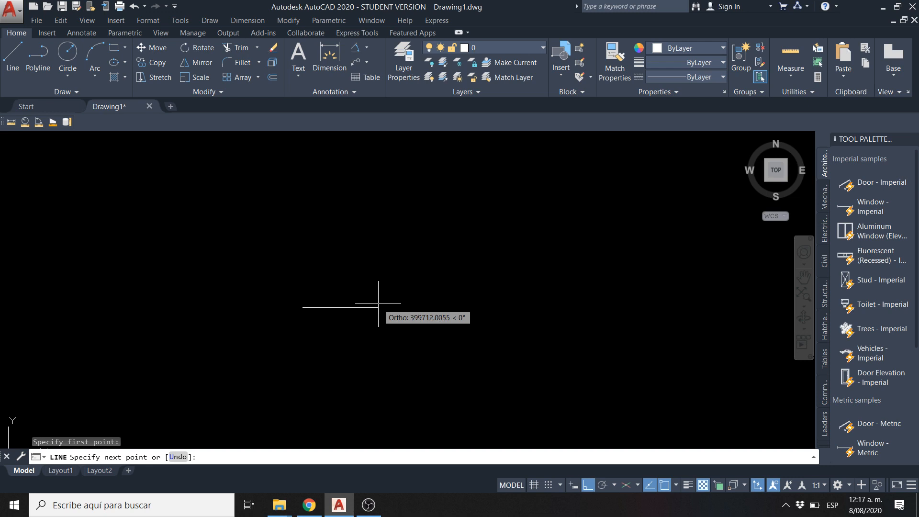
click(490, 314)
click(493, 229)
click(353, 228)
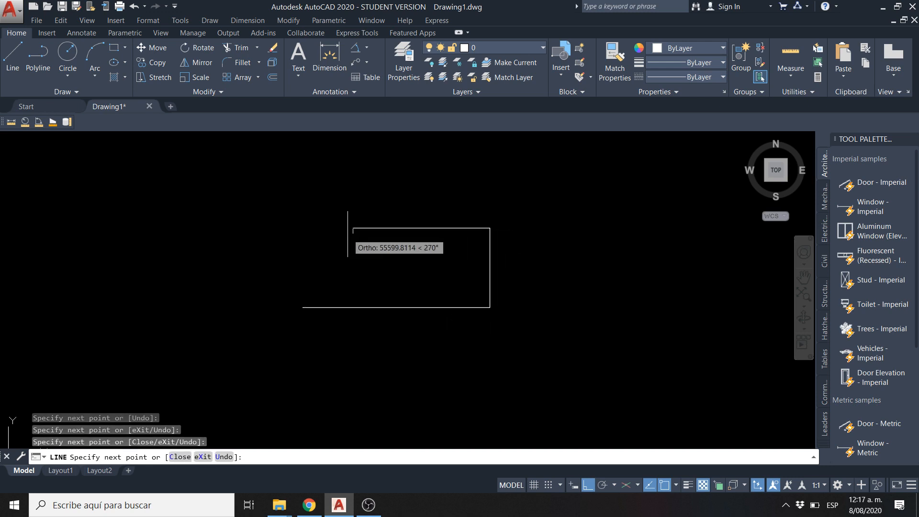
click(353, 163)
click(632, 164)
click(632, 319)
click(515, 319)
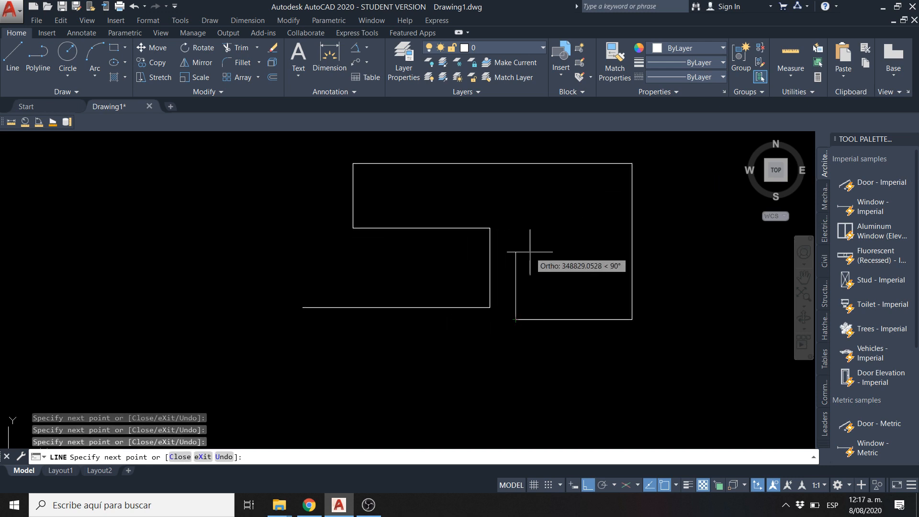
click(515, 252)
click(573, 252)
click(572, 204)
click(404, 204)
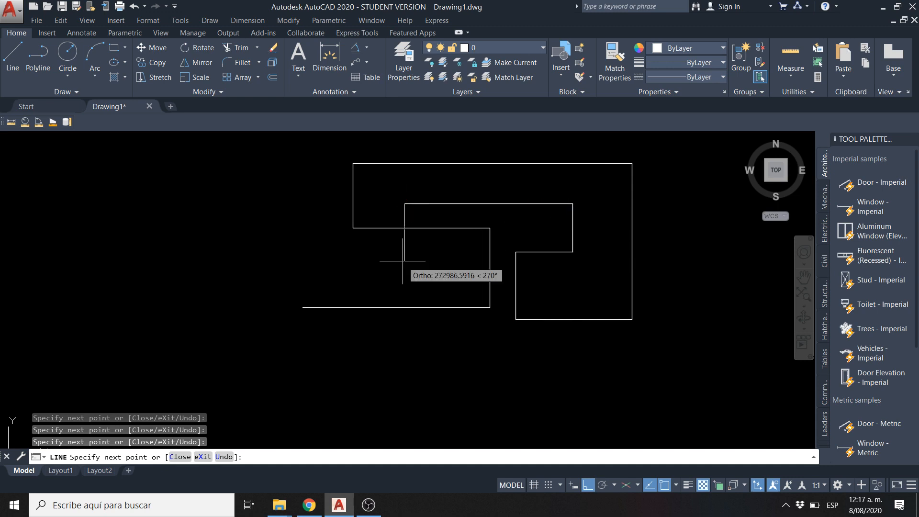
click(404, 250)
click(250, 249)
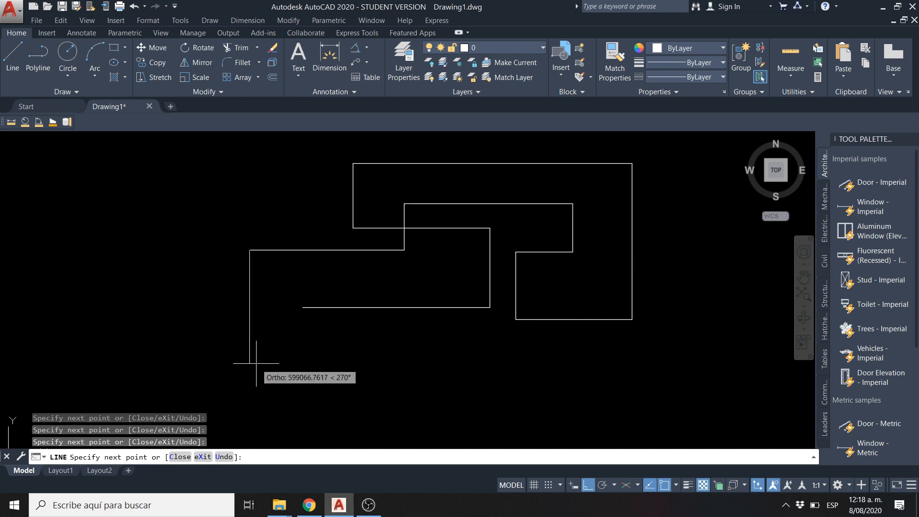
click(249, 364)
click(392, 363)
click(391, 405)
click(578, 404)
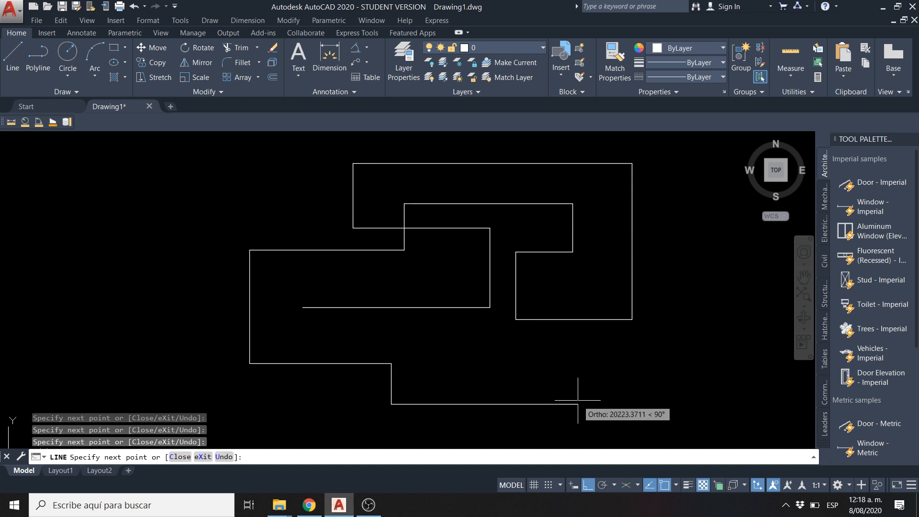
click(578, 387)
click(435, 387)
click(436, 350)
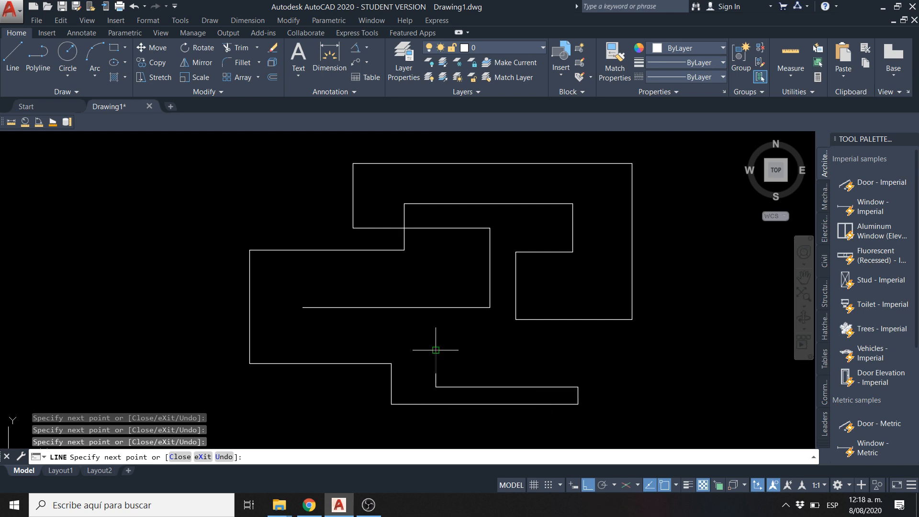
click(340, 341)
key(Escape)
key(Escape)
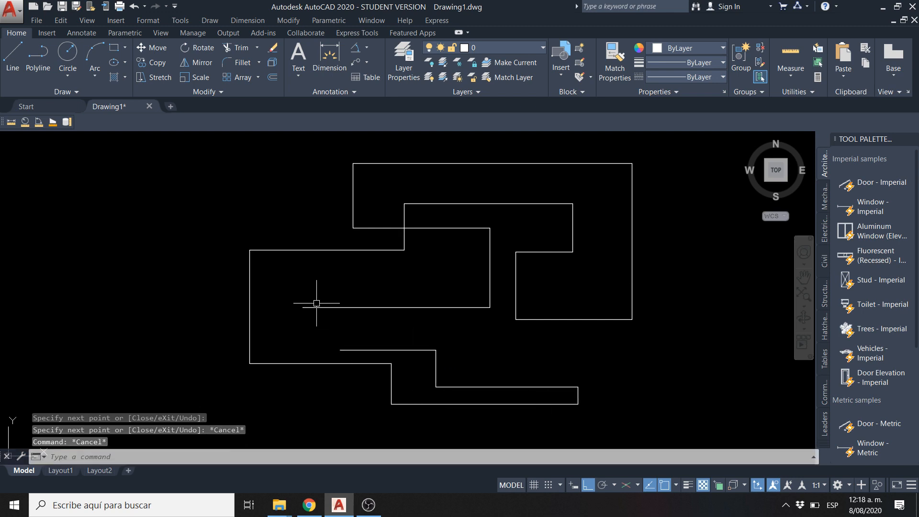
Erase the whole chain of orthogonal lines from the drawing
scroll(316, 303, down, 4)
click(265, 224)
click(558, 373)
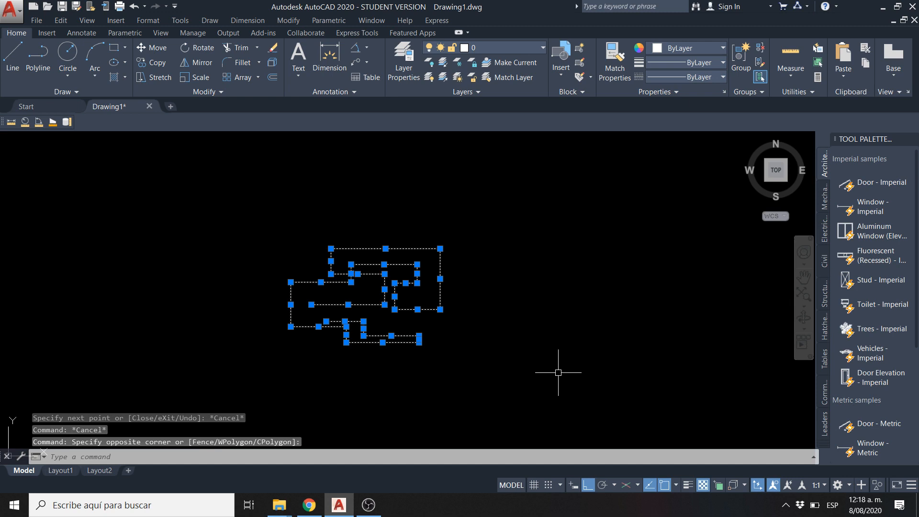
key(Delete)
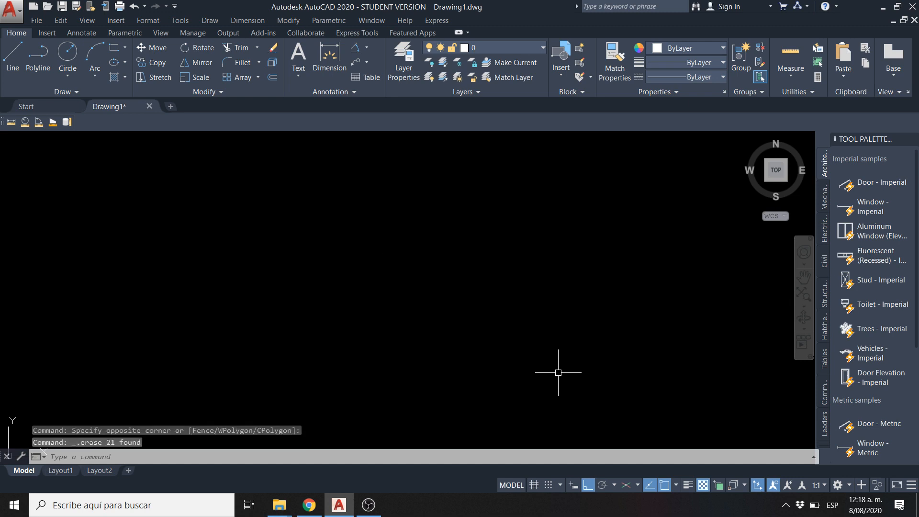
Turn on Polar Tracking in place of Ortho mode and look through its available angle increments
click(603, 487)
click(590, 485)
click(599, 486)
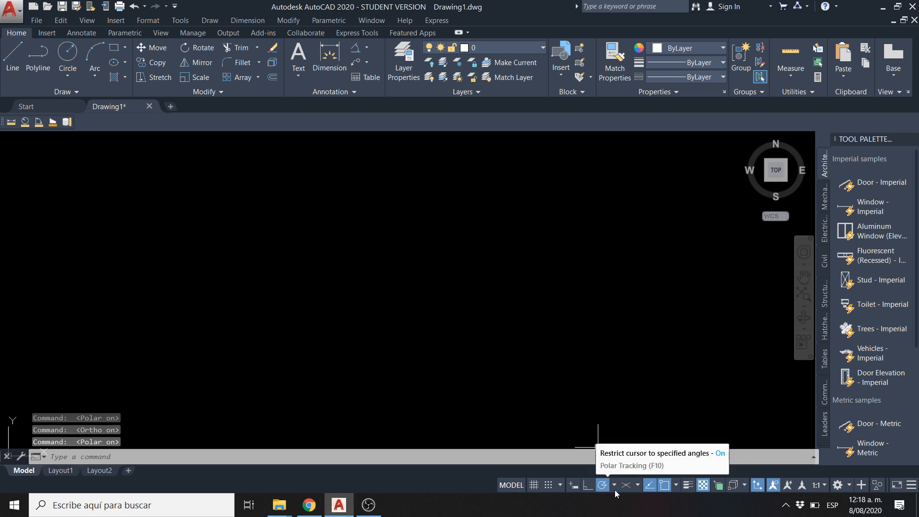
click(614, 487)
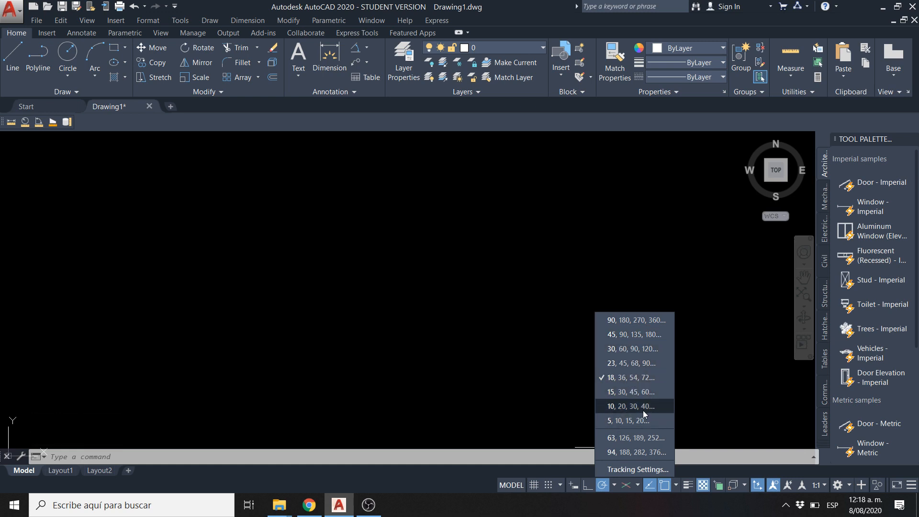
click(323, 328)
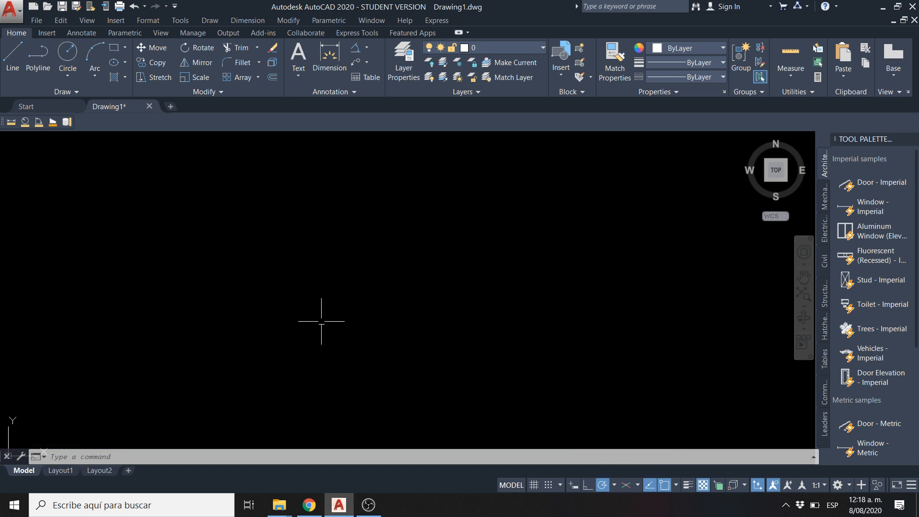
Draw a circle with a radius of 100 near the drawing origin
middle_click(267, 335)
middle_click(266, 335)
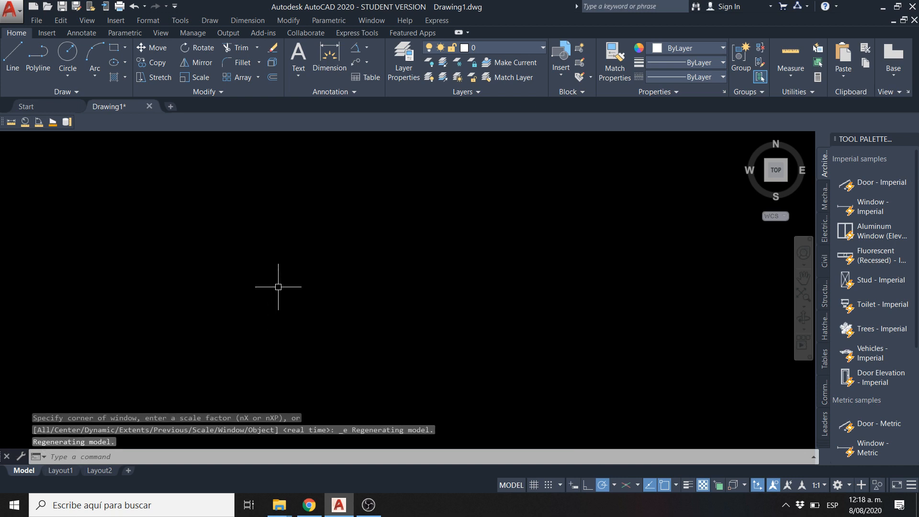
middle_drag(262, 301, 263, 307)
scroll(281, 356, up, 5)
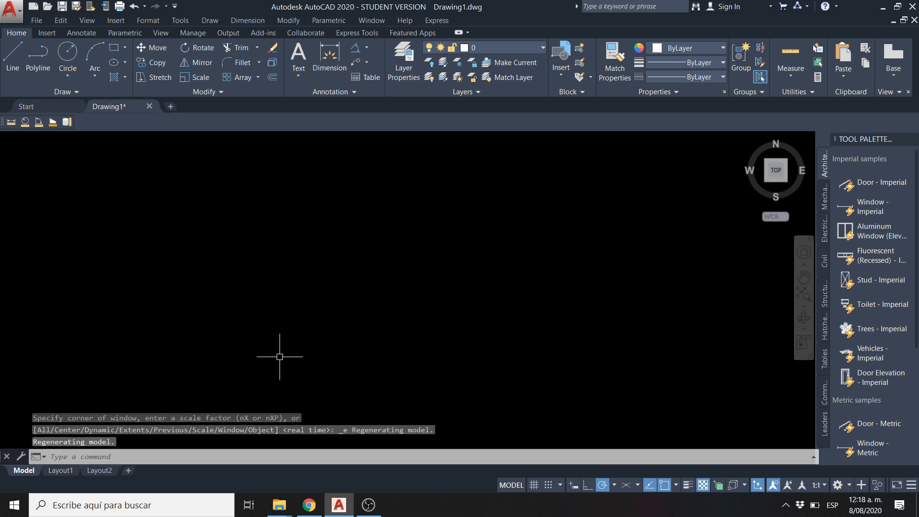
click(58, 79)
click(98, 97)
click(217, 318)
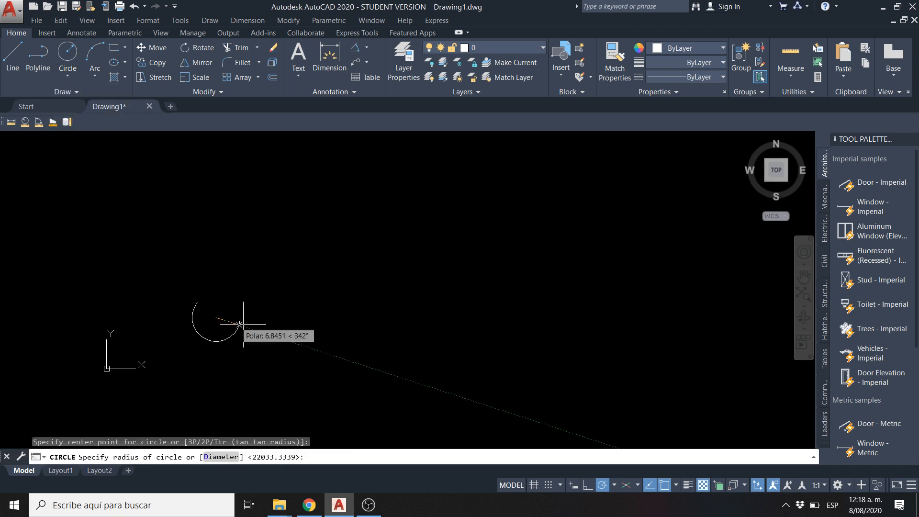
key(Return)
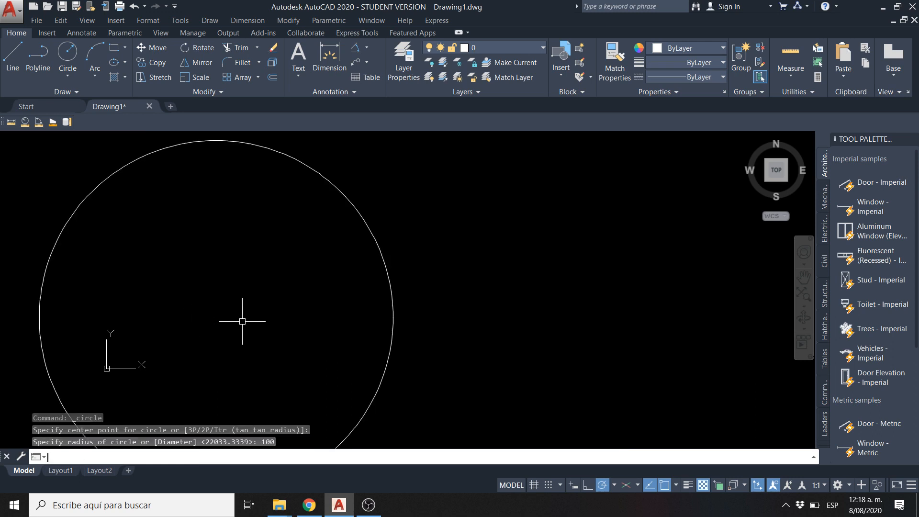
Move the circle up and to the right, clear of the origin
scroll(238, 277, down, 6)
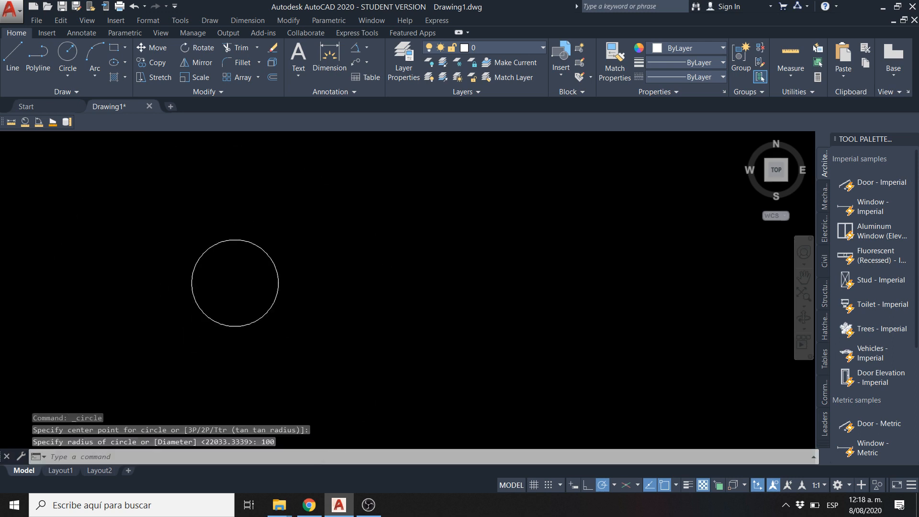
click(154, 52)
click(312, 225)
click(260, 301)
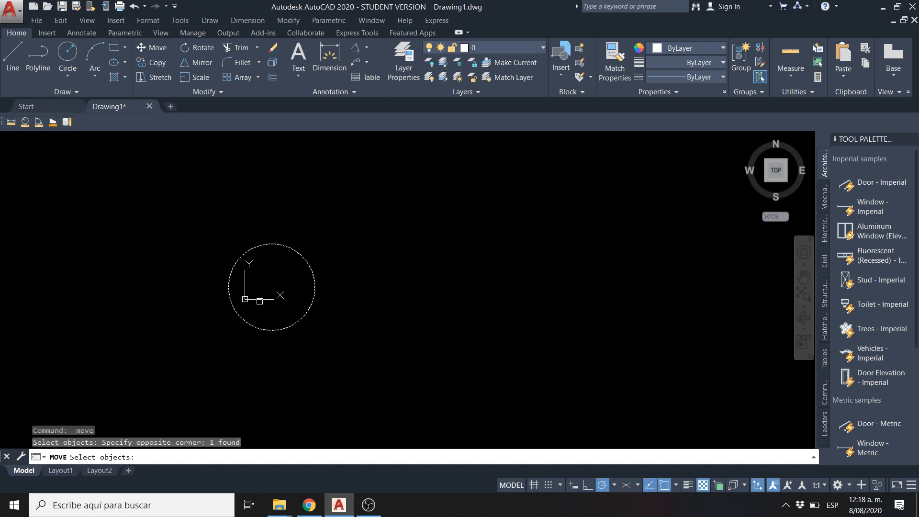
key(Return)
click(291, 269)
click(395, 209)
scroll(395, 208, up, 5)
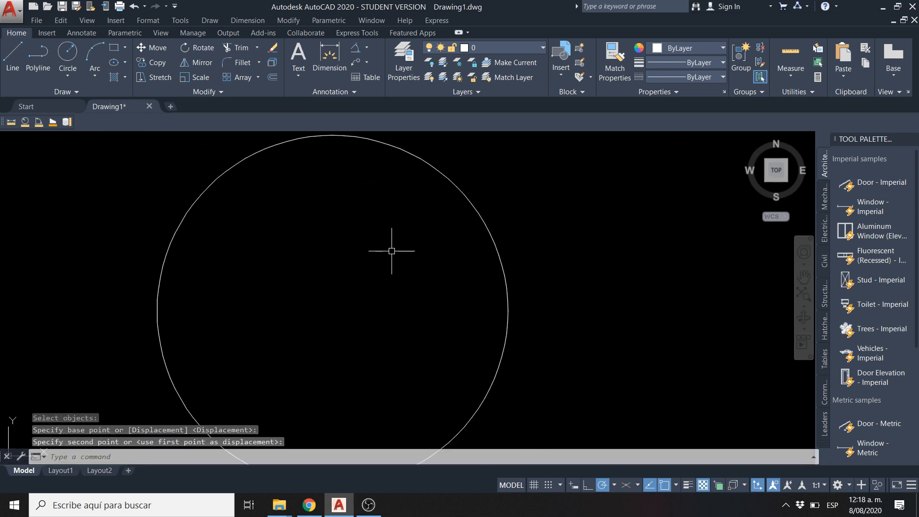
scroll(390, 250, down, 4)
scroll(358, 262, up, 2)
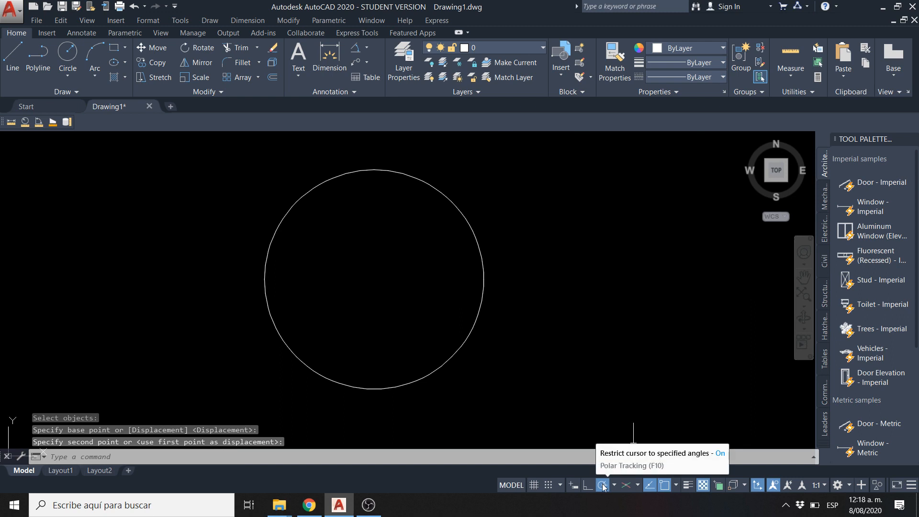
click(16, 61)
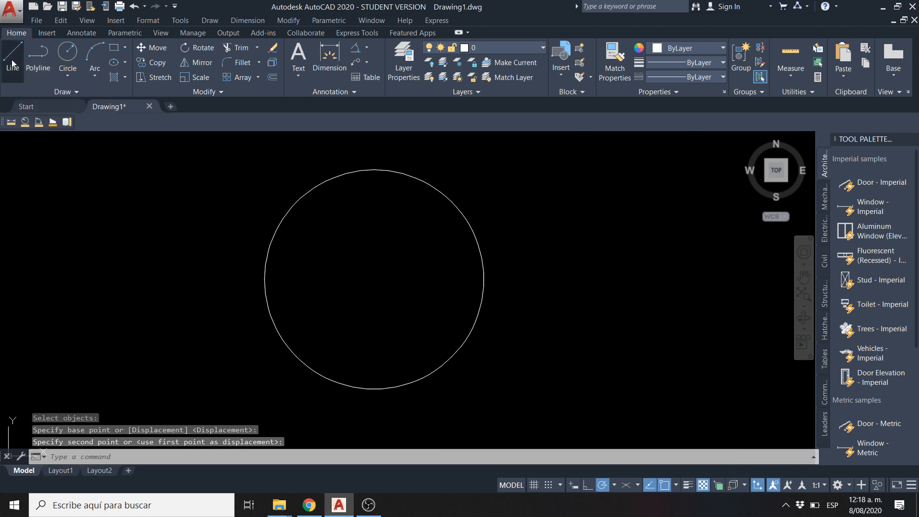
click(374, 279)
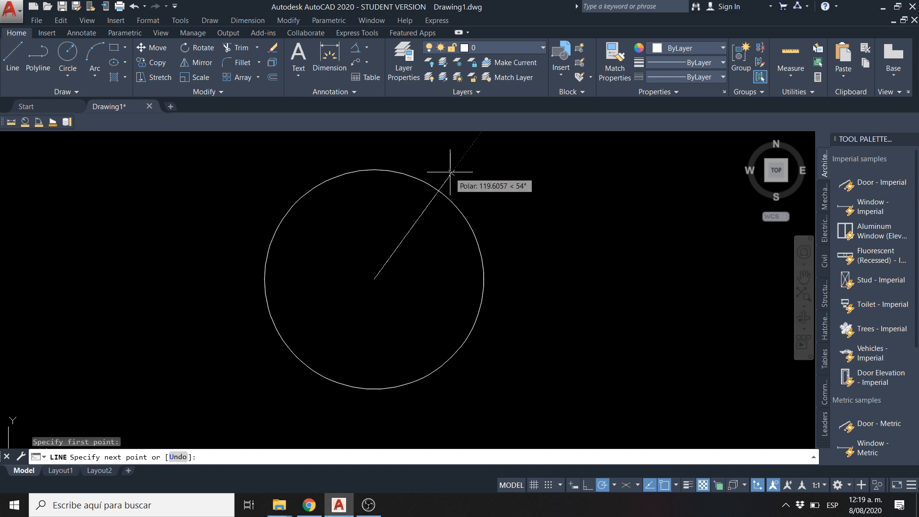
key(Escape)
Set the polar tracking increment to 45 degrees and start a line from the circle's centre
click(614, 485)
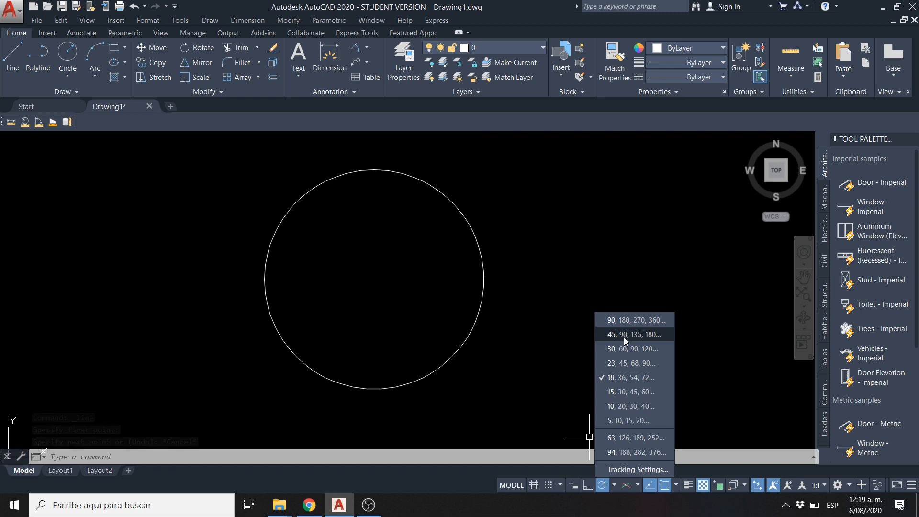
click(650, 334)
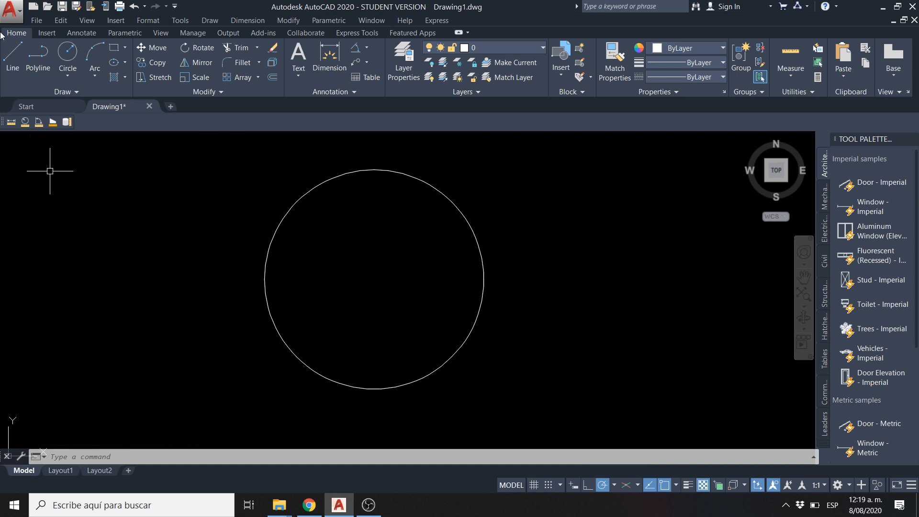
click(11, 58)
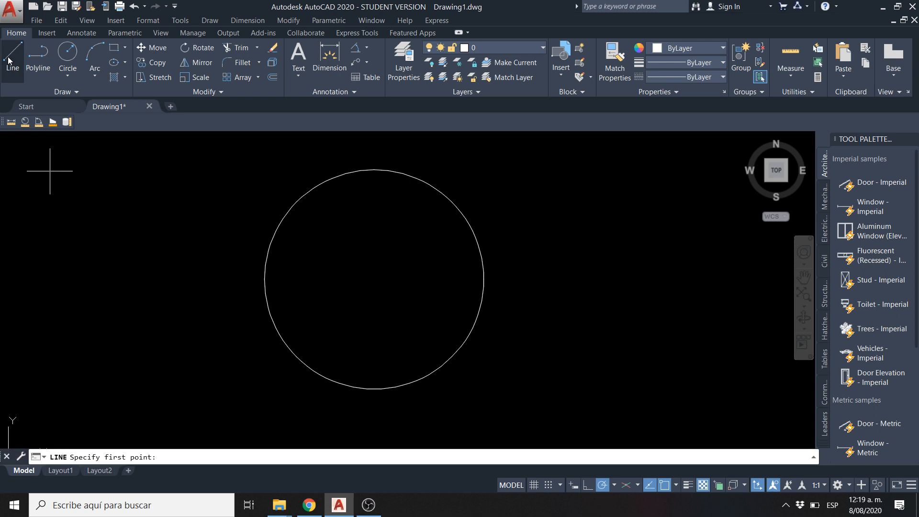
click(374, 279)
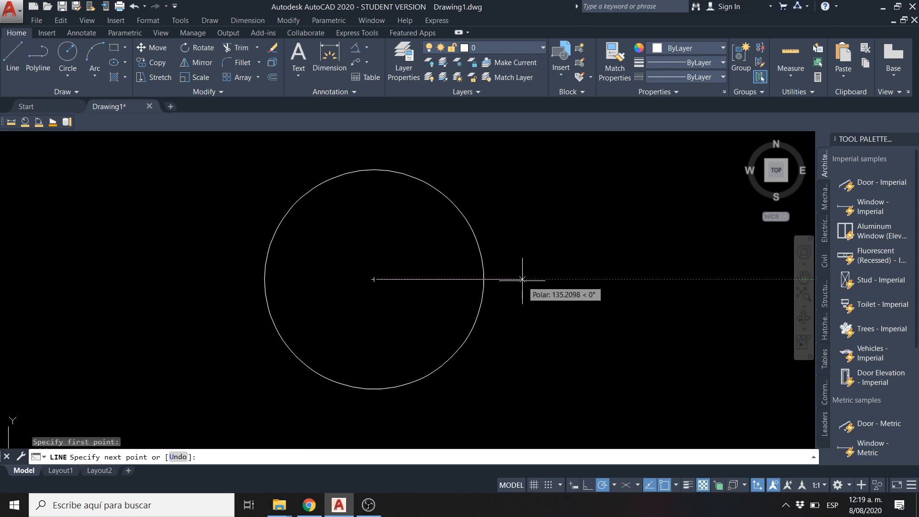
Set the polar tracking increment to 10 degrees and try a 30-degree line from the circle's centre
click(612, 487)
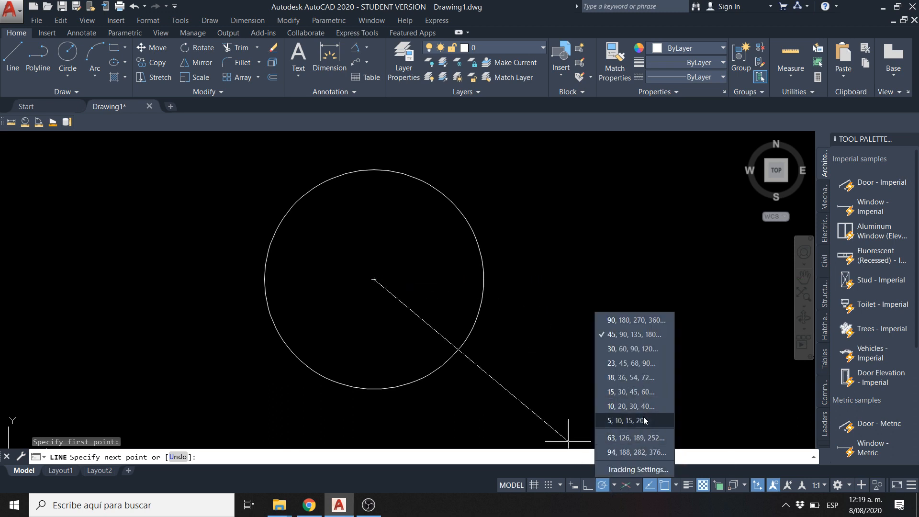
click(617, 407)
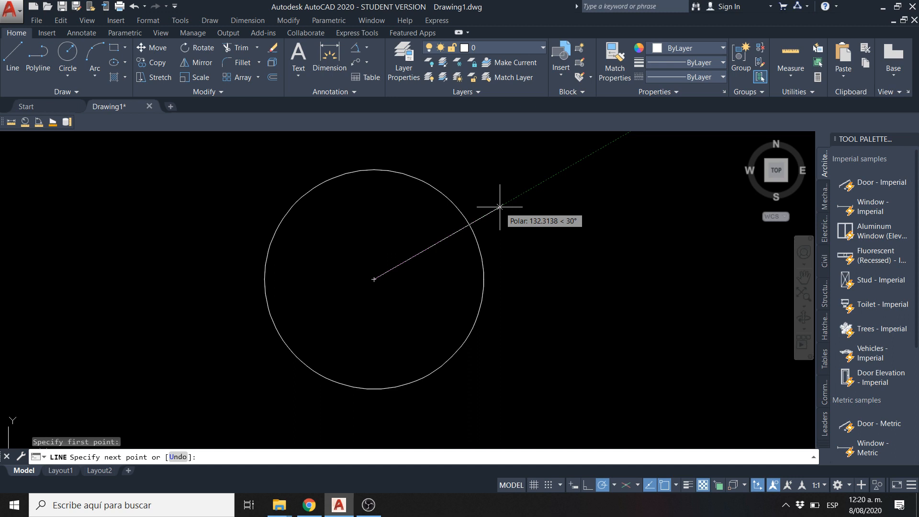
click(500, 207)
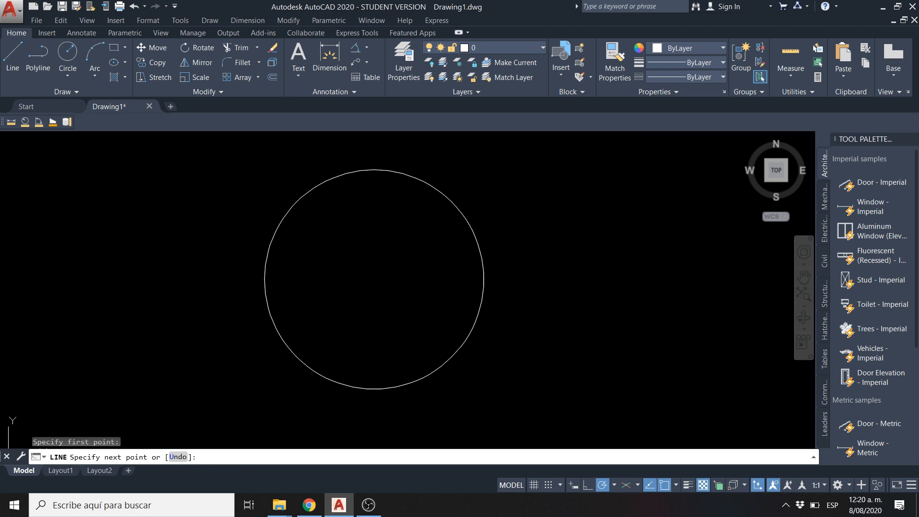
key(Escape)
click(61, 184)
key(Escape)
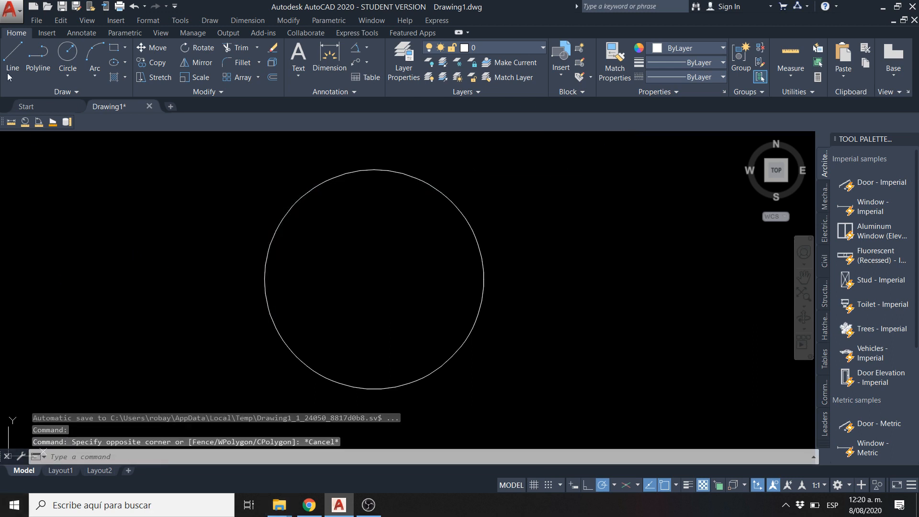
Draw a line 100 units long at 30 degrees from the circle's centre
click(3, 64)
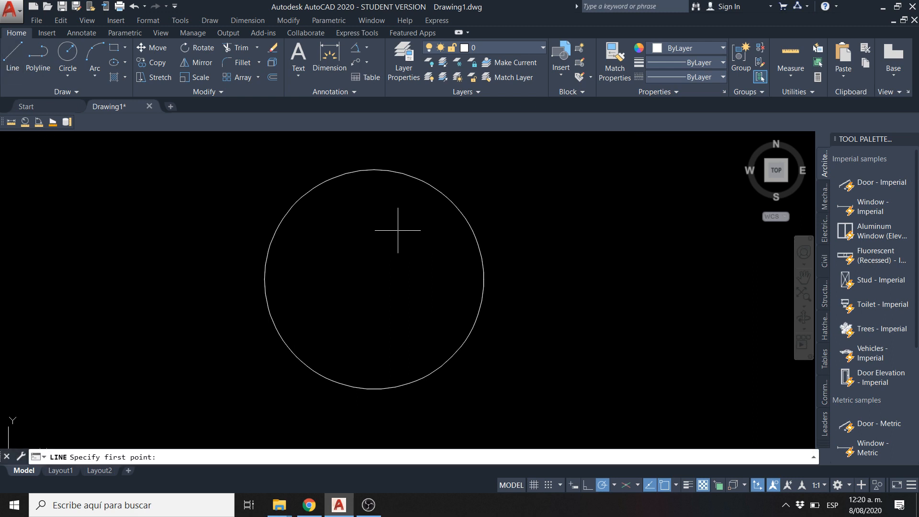
click(374, 280)
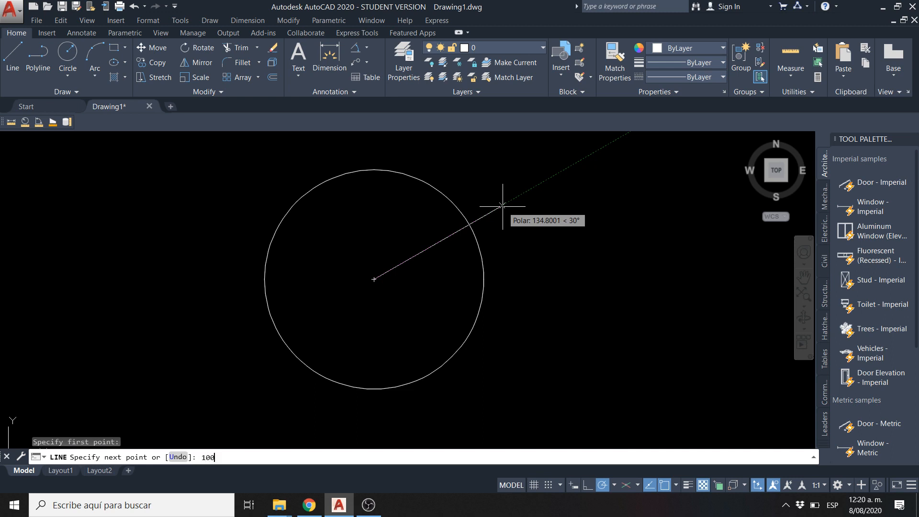
text(100)
key(Return)
key(Escape)
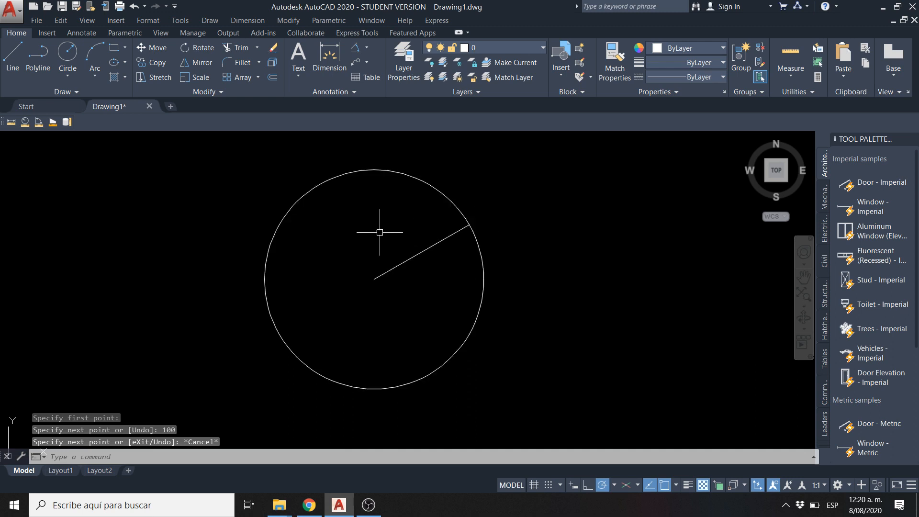
Draw a line 100 units long at 230 degrees from the circle's centre
click(13, 65)
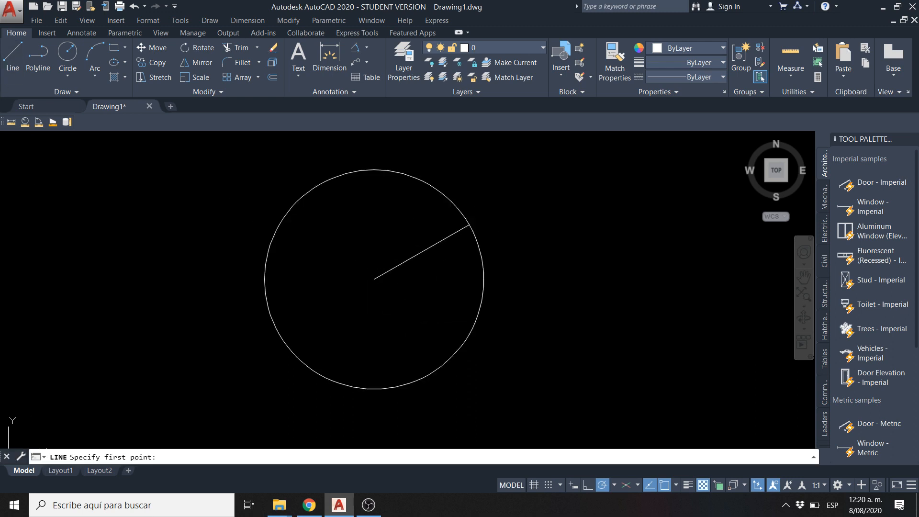
click(374, 279)
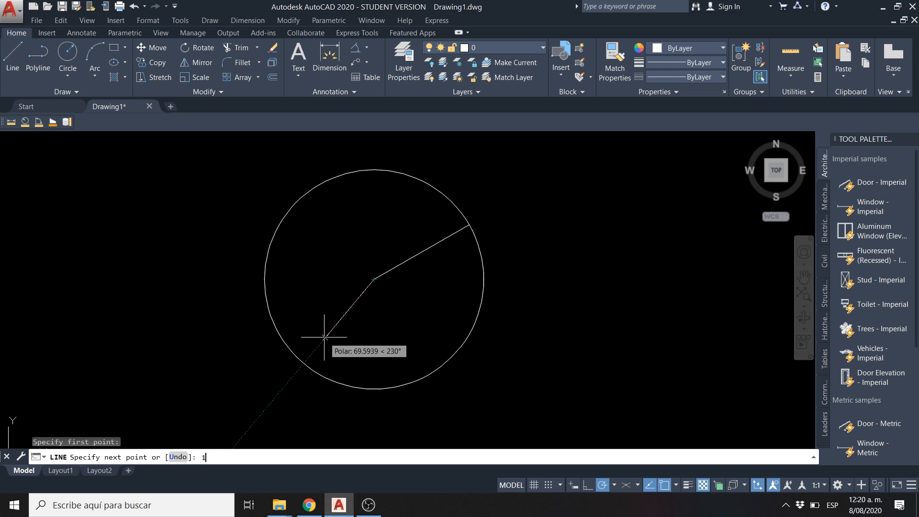
key(Return)
key(Escape)
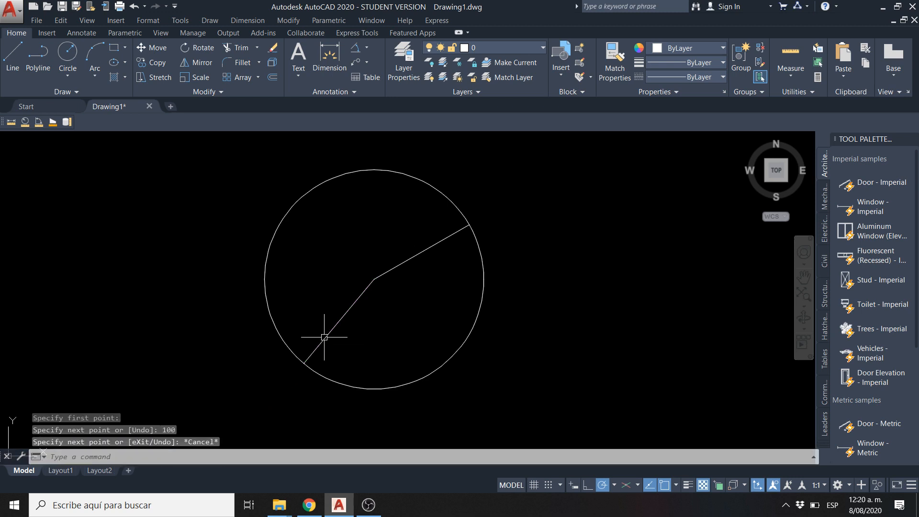
Set the polar tracking increment to 5 degrees and start a line from the circle's centre
click(622, 486)
click(627, 486)
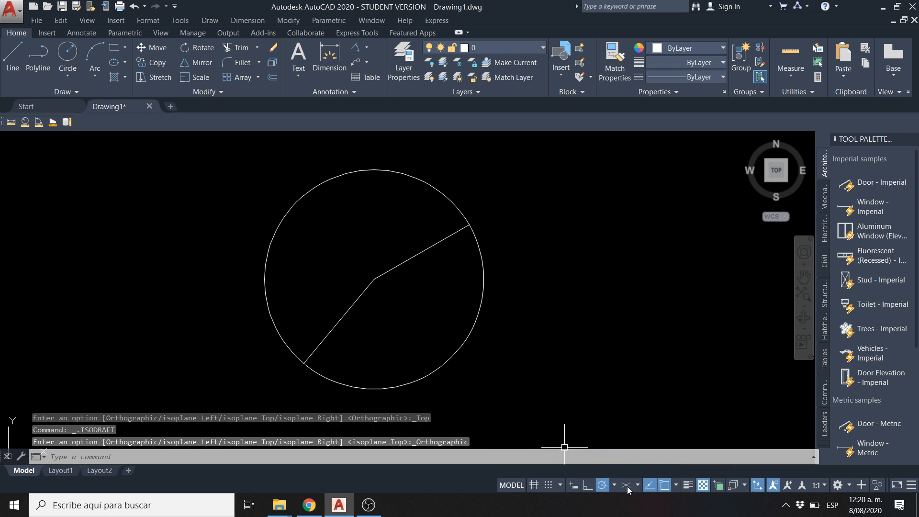
click(616, 485)
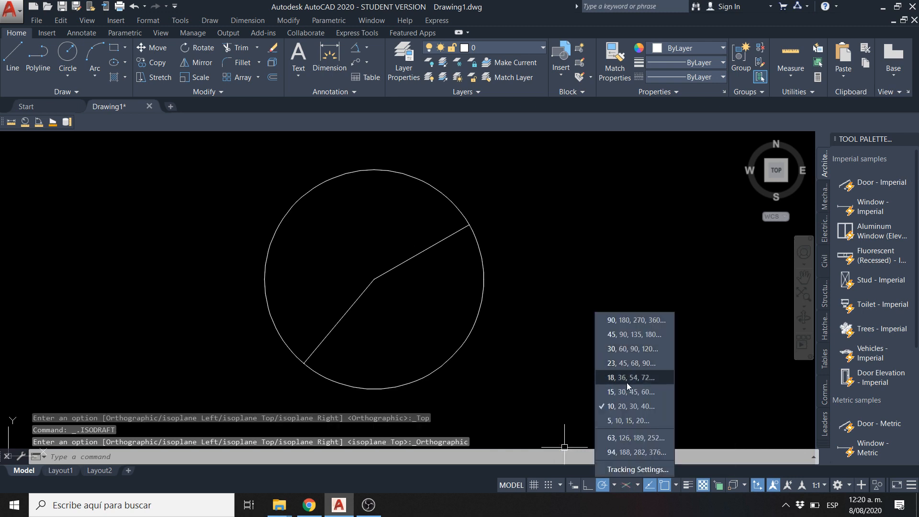
click(619, 421)
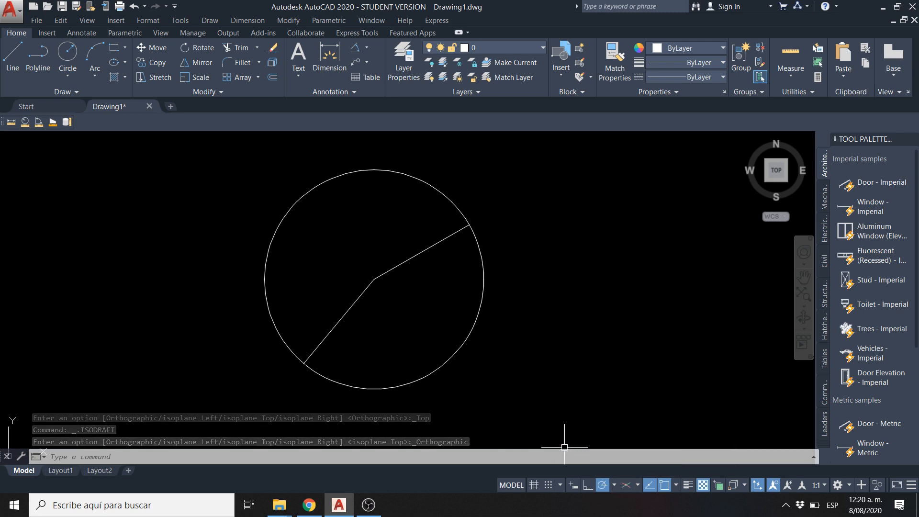
text(l)
key(Return)
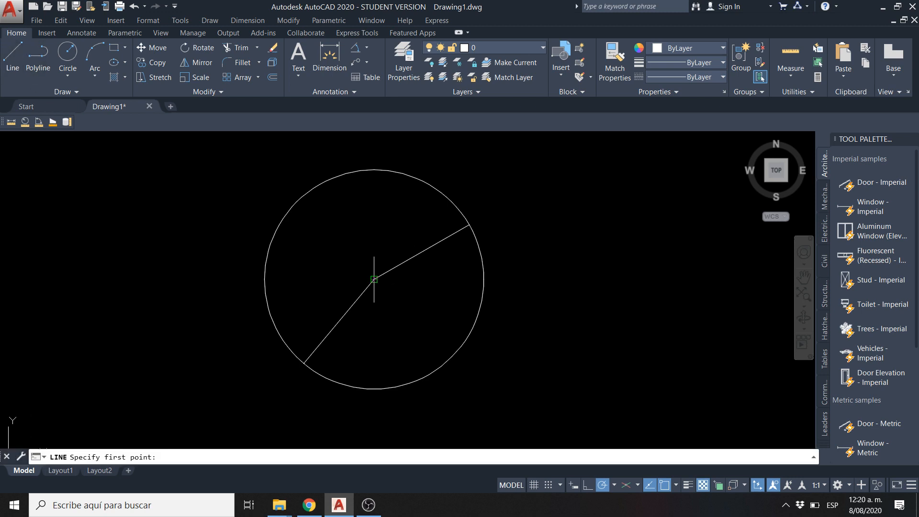
click(374, 279)
scroll(493, 275, up, 4)
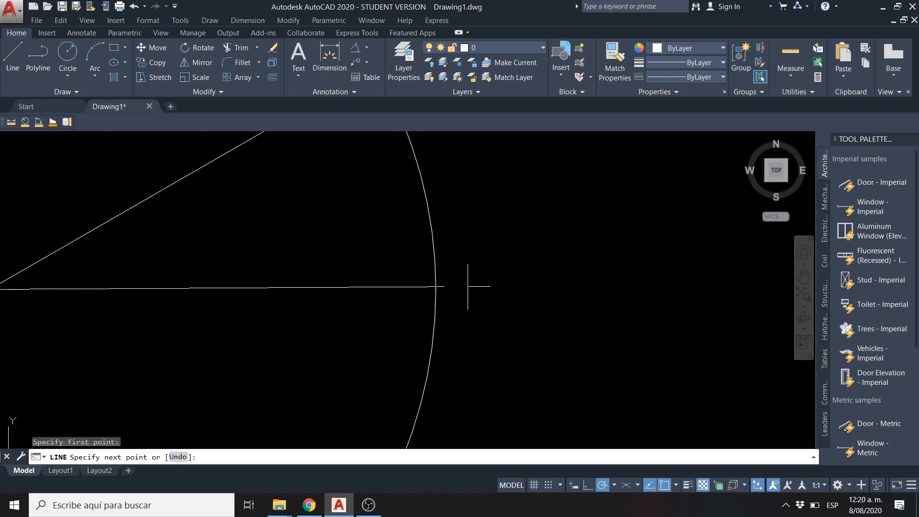
scroll(465, 288, down, 2)
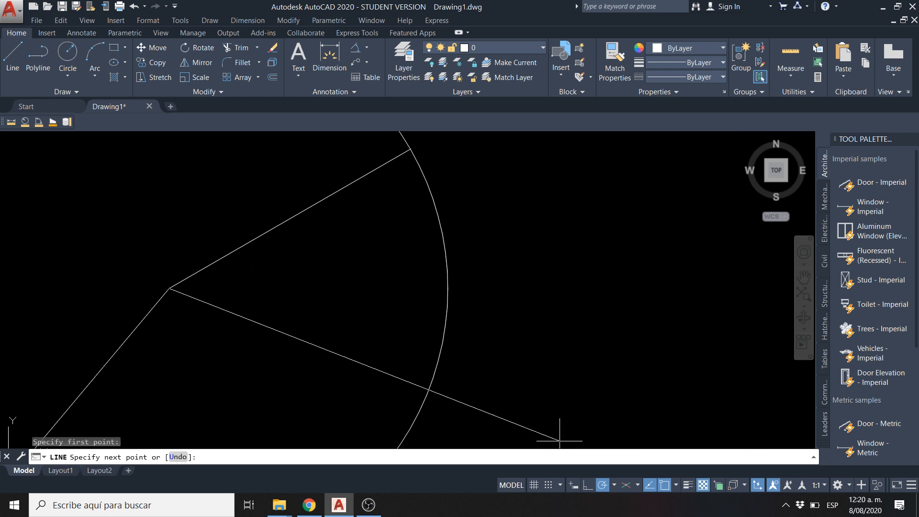
Replace the additional polar tracking angles 63 and 94 with a new angle of 62 degrees
click(614, 486)
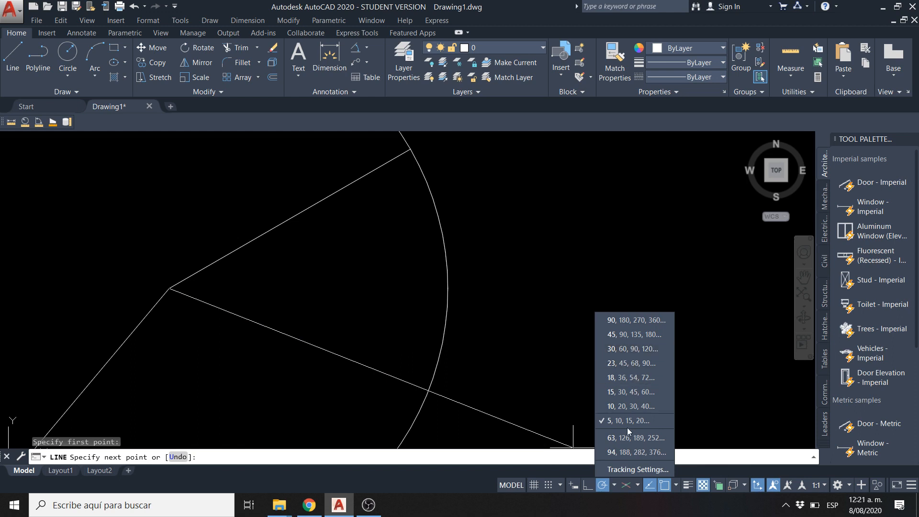
click(625, 470)
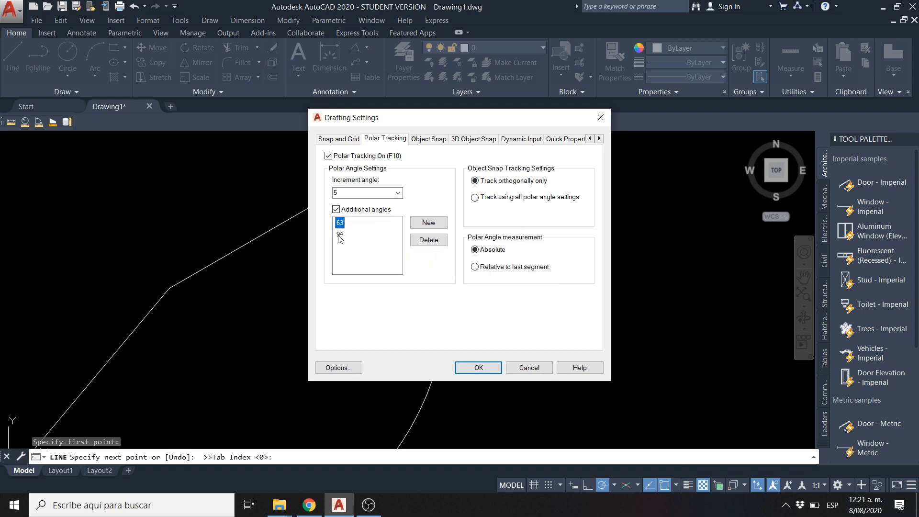
click(340, 234)
click(430, 241)
click(428, 241)
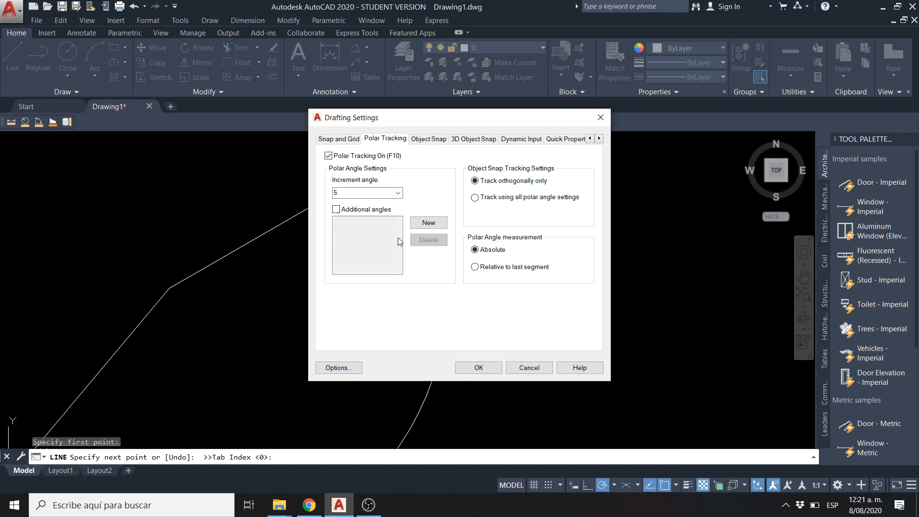
click(426, 225)
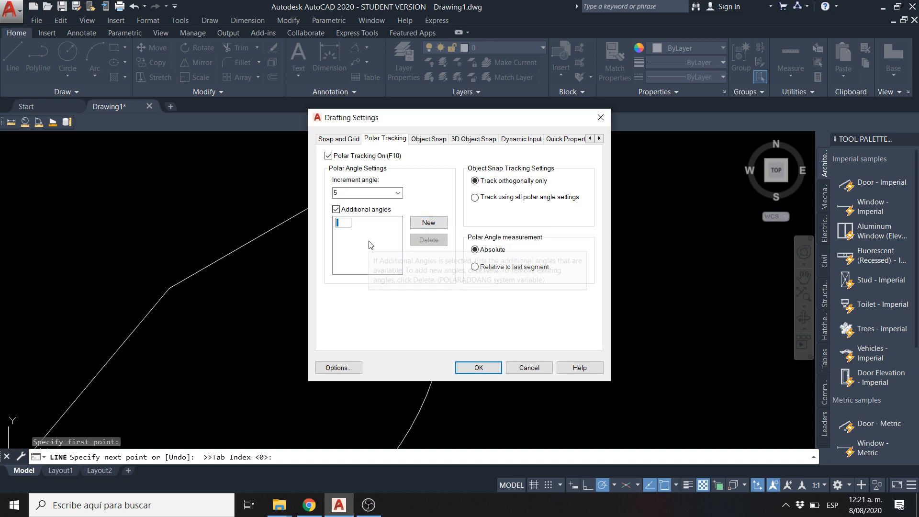
text(62)
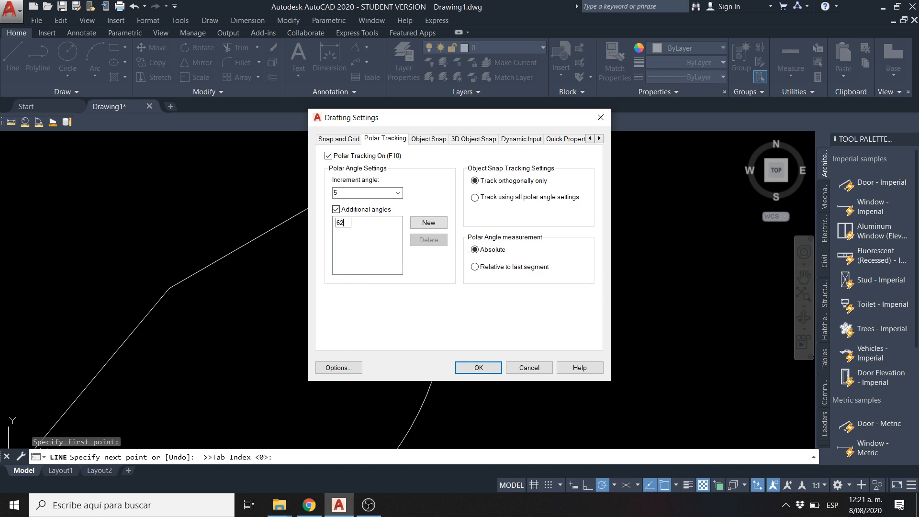
click(478, 368)
Draw the line from the circle's centre 120 units long at 62 degrees
scroll(259, 196, down, 4)
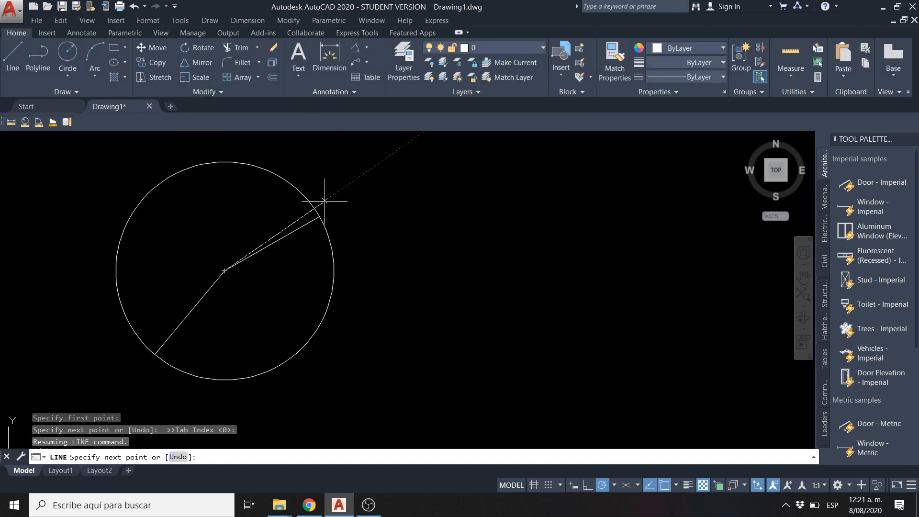
click(319, 217)
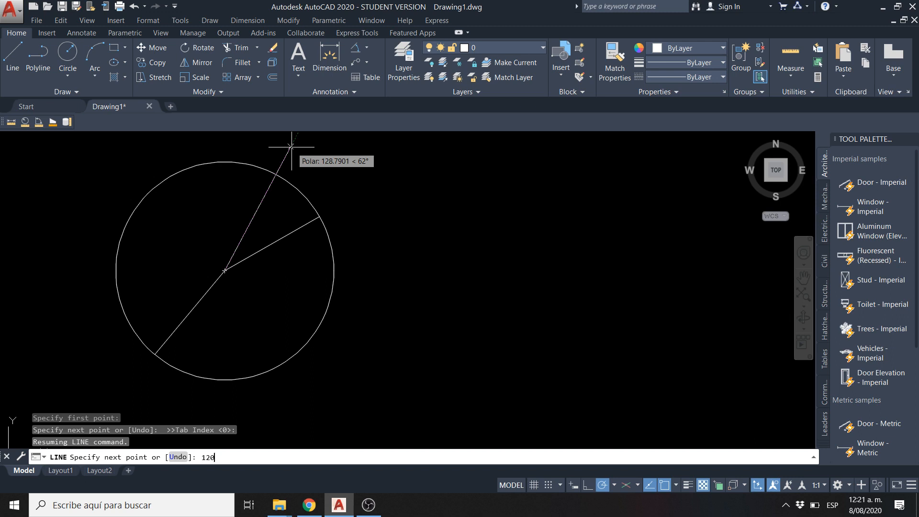
key(Return)
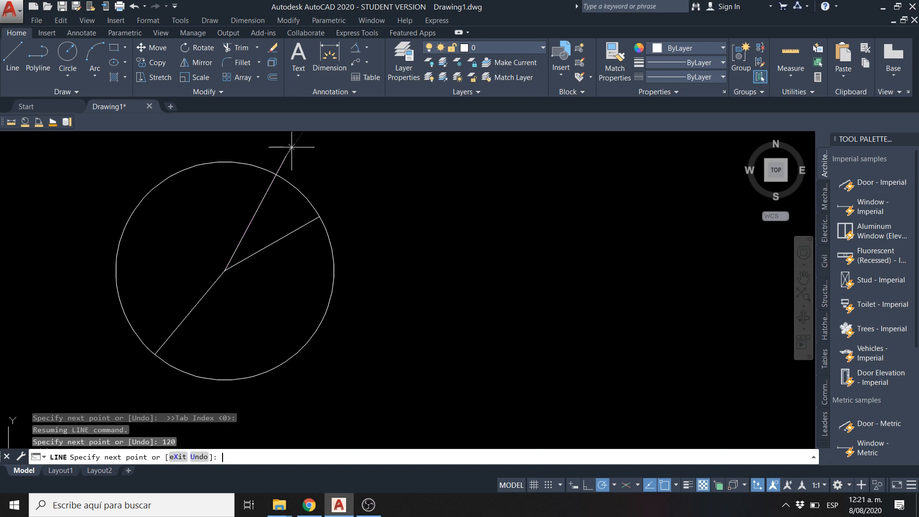
key(Escape)
scroll(293, 179, up, 2)
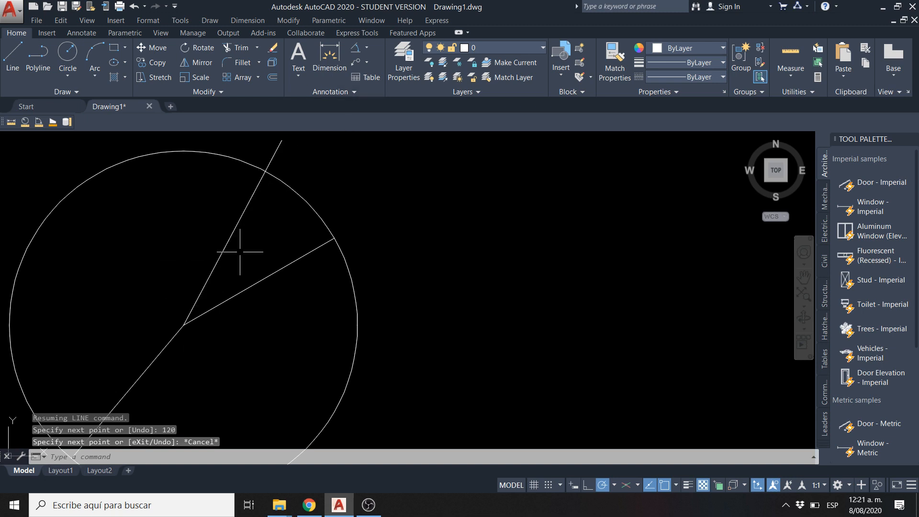
scroll(242, 249, down, 2)
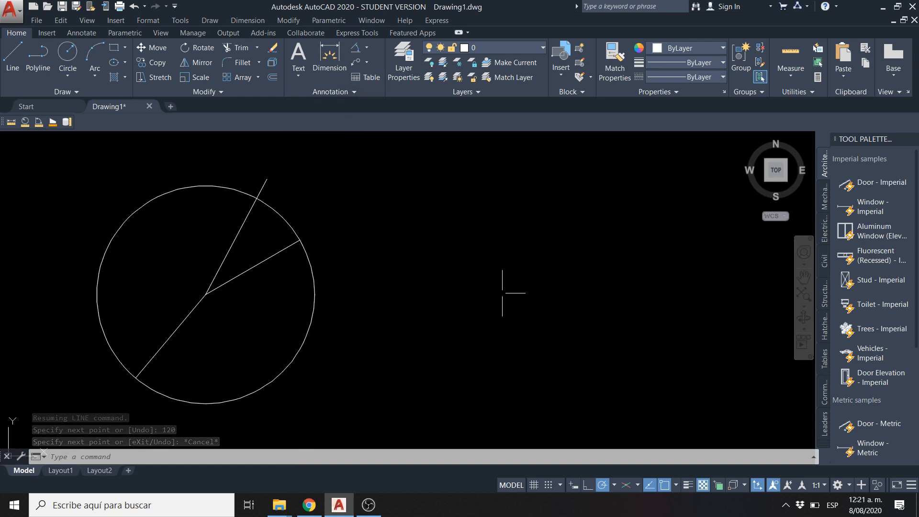
Draw a horizontal line from the circle's centre to a point just beyond the circle's right side
click(23, 72)
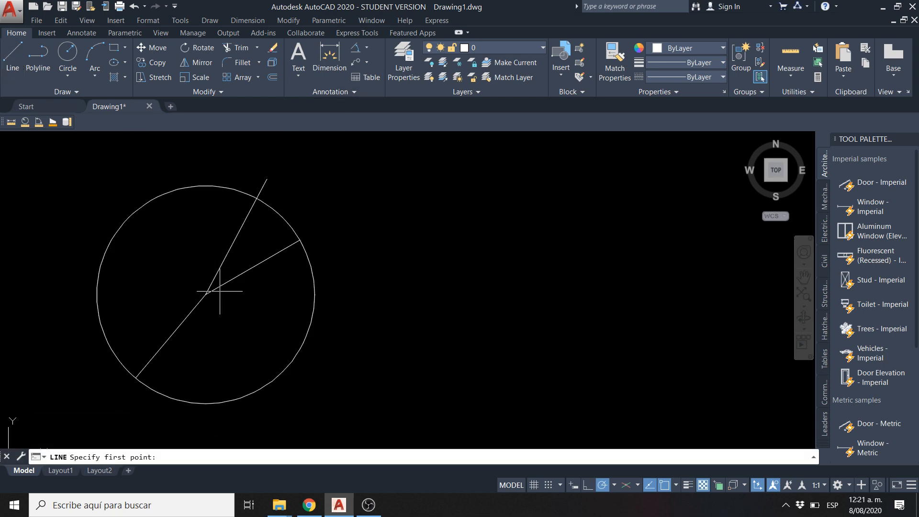
click(206, 294)
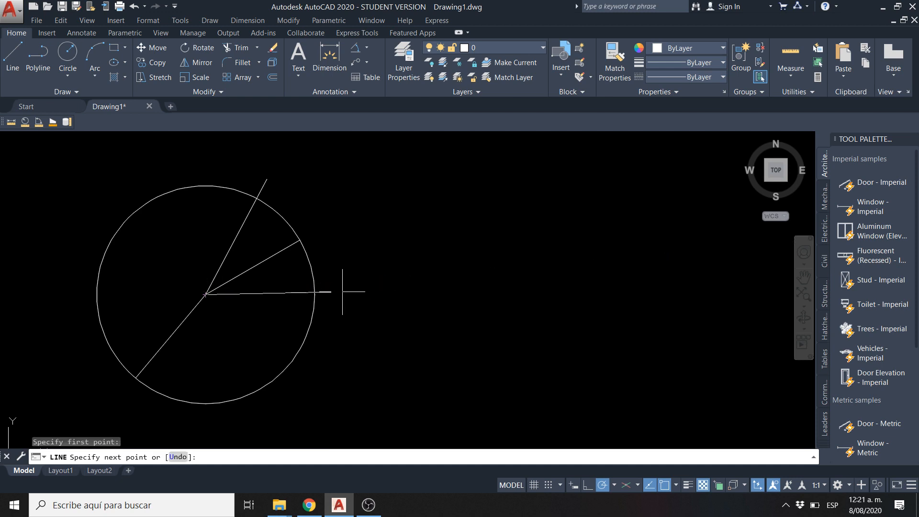
click(339, 293)
key(Escape)
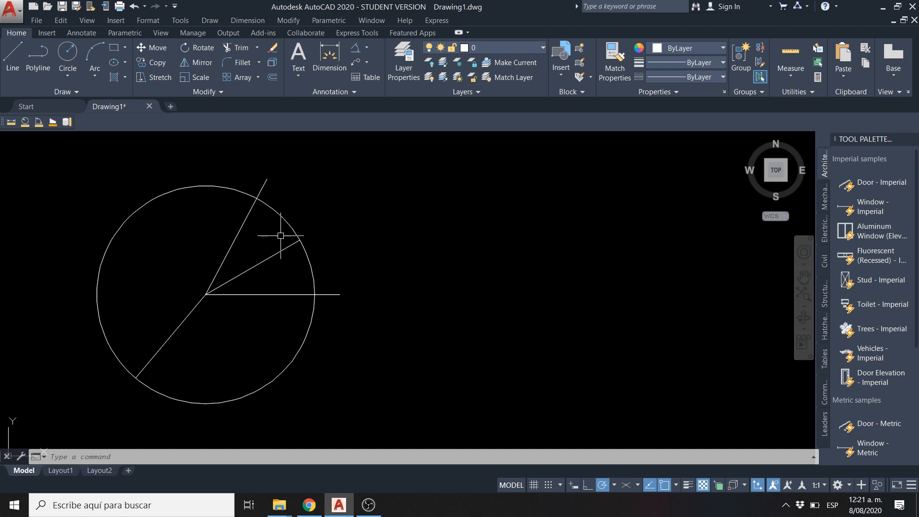
click(615, 486)
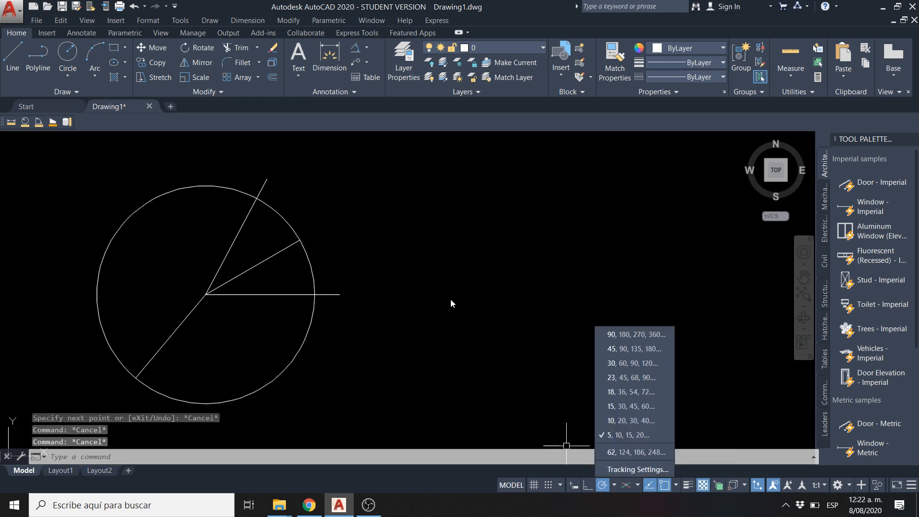
key(Escape)
click(364, 129)
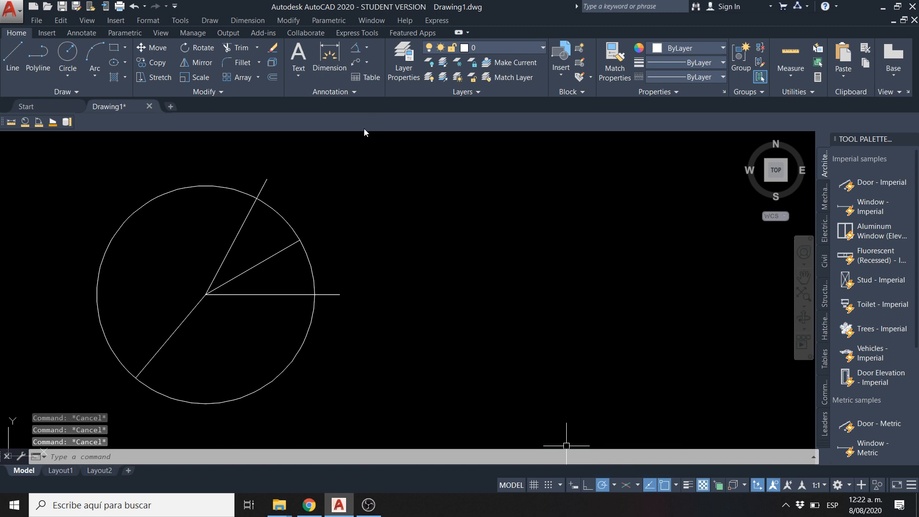
Add an angular dimension between the 120-unit sloped line and the horizontal line, placing its arc just outside the circle
click(367, 48)
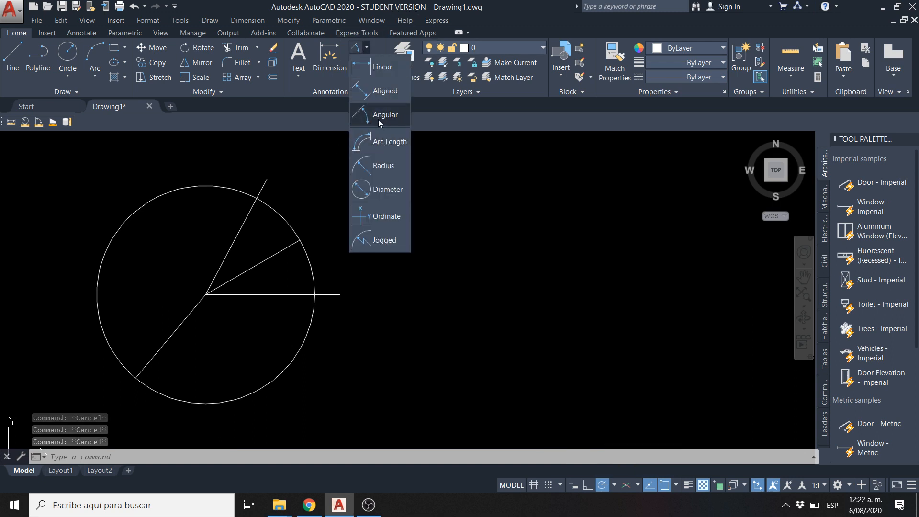
click(379, 119)
click(229, 248)
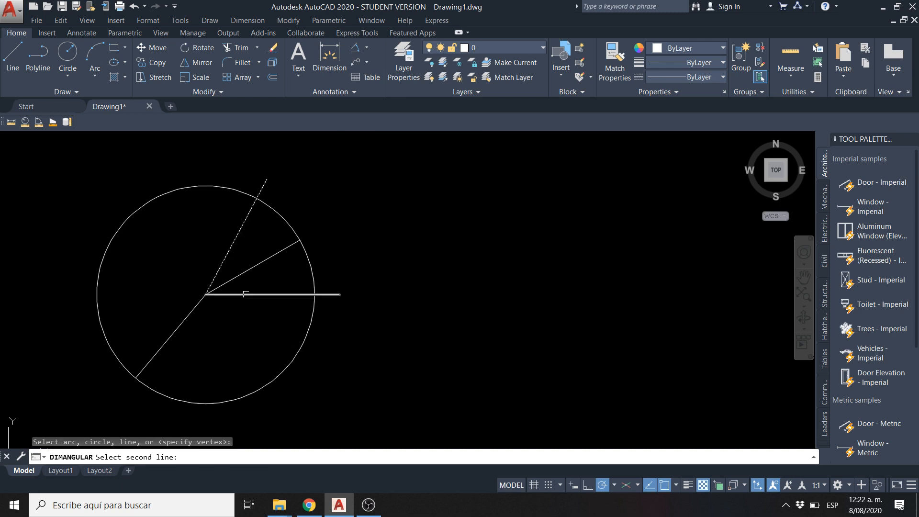
click(247, 295)
scroll(267, 257, up, 5)
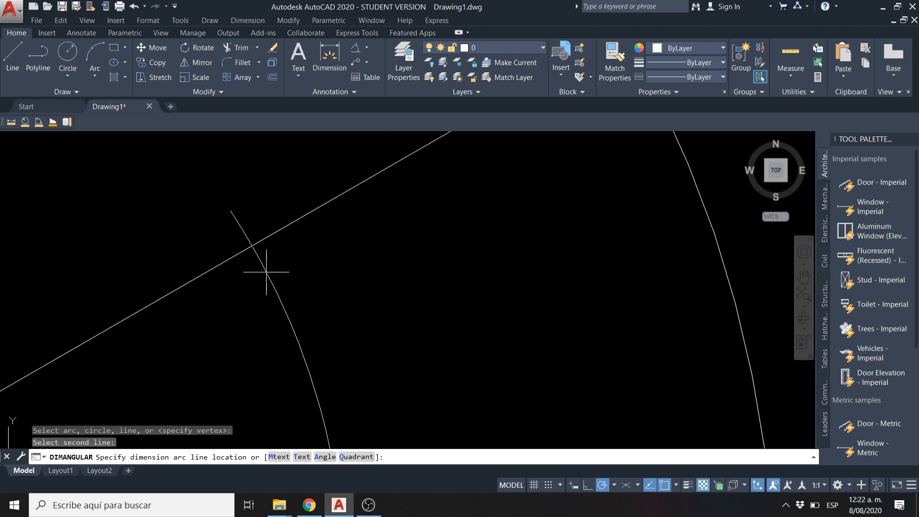
scroll(264, 270, down, 5)
scroll(421, 219, up, 4)
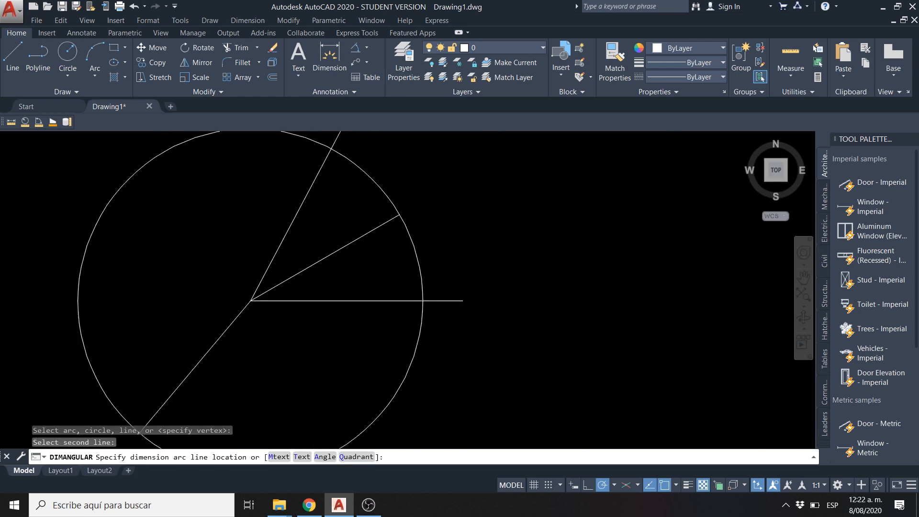
click(420, 218)
scroll(419, 215, down, 2)
scroll(335, 244, down, 3)
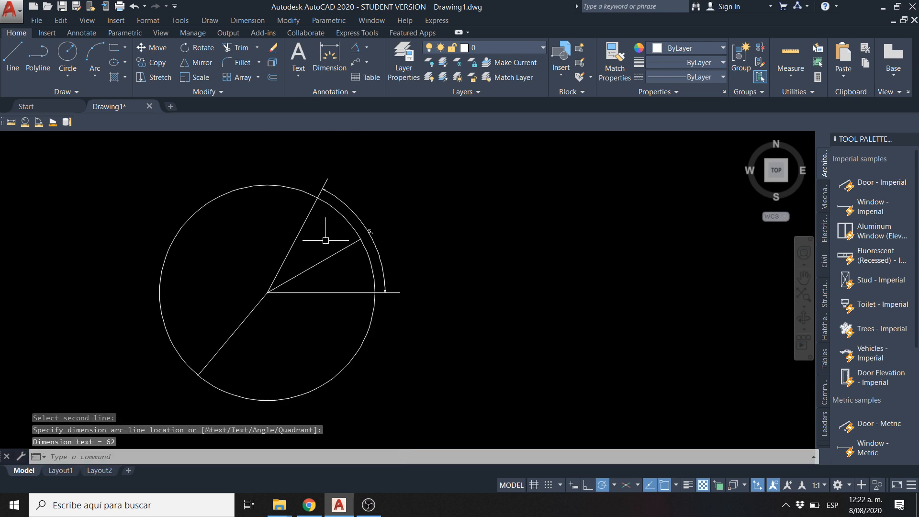
Delete the angular dimension between the 62-degree line and the horizontal line
scroll(371, 238, up, 3)
scroll(371, 239, up, 4)
scroll(391, 236, down, 4)
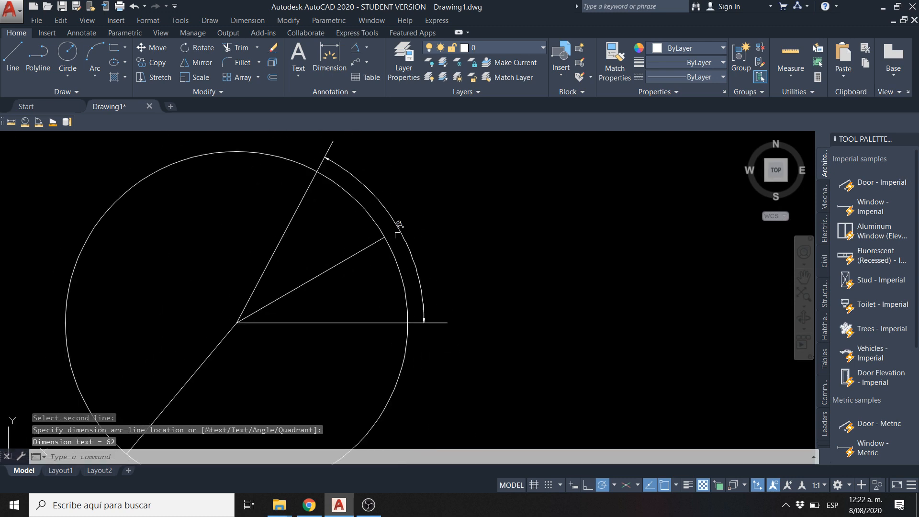
scroll(398, 228, up, 4)
scroll(402, 231, down, 1)
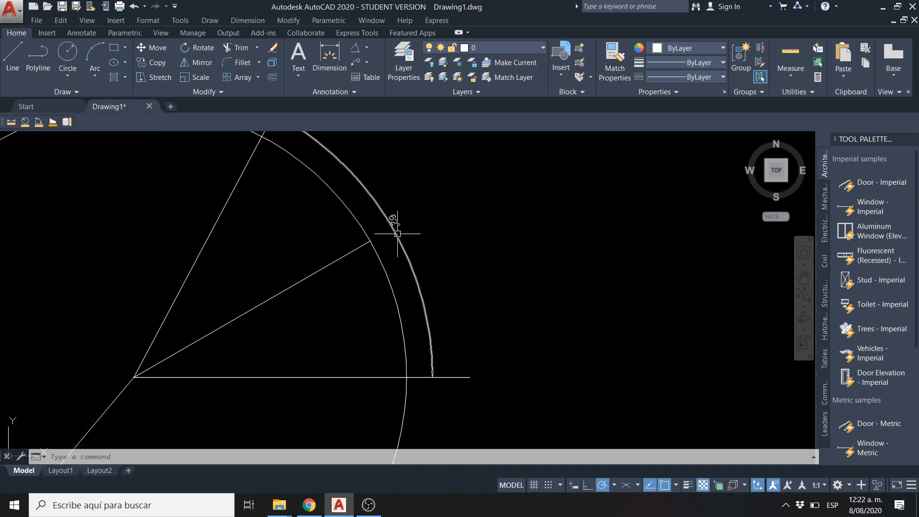
click(397, 234)
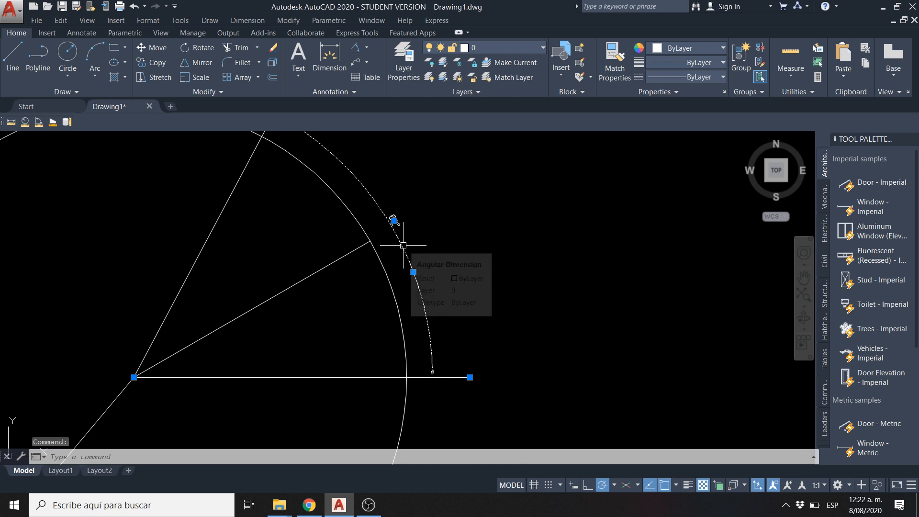
key(Delete)
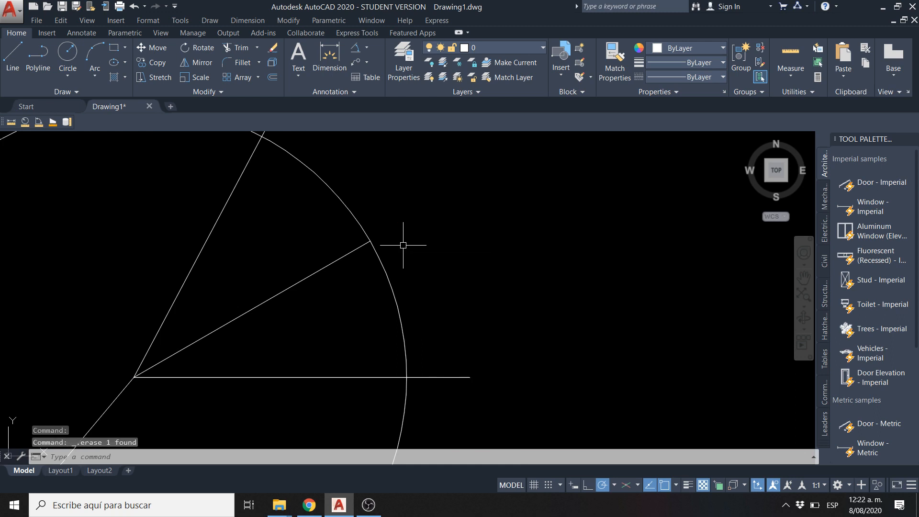
Delete the 62-degree line drawn from the circle's centre
click(615, 486)
key(Escape)
key(Escape)
click(194, 262)
click(193, 261)
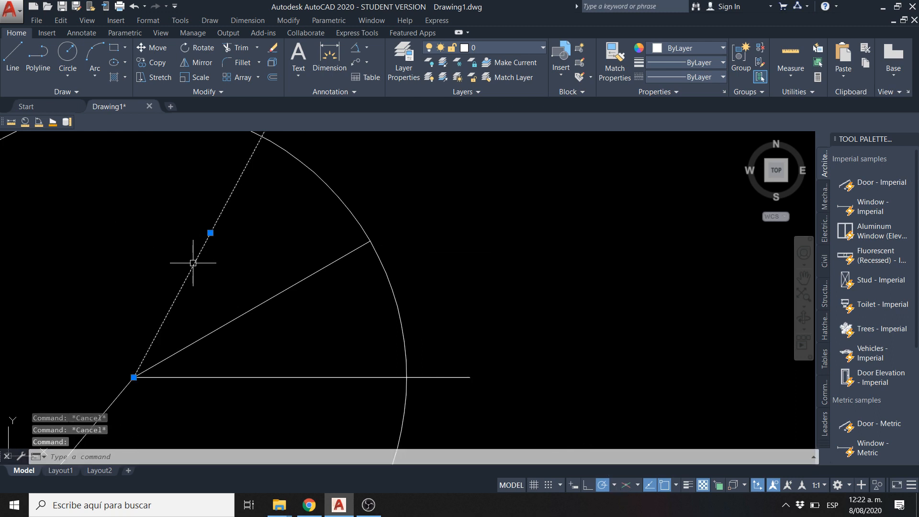
key(Delete)
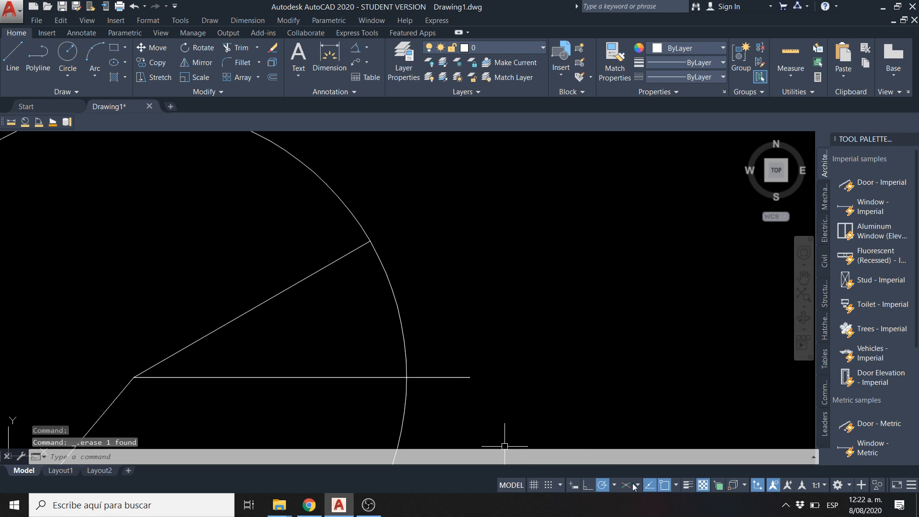
click(614, 486)
click(622, 471)
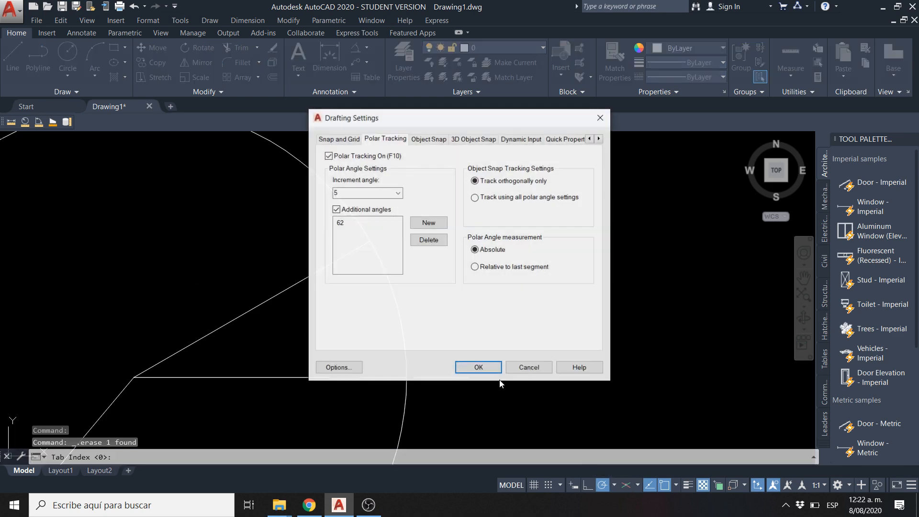
click(340, 223)
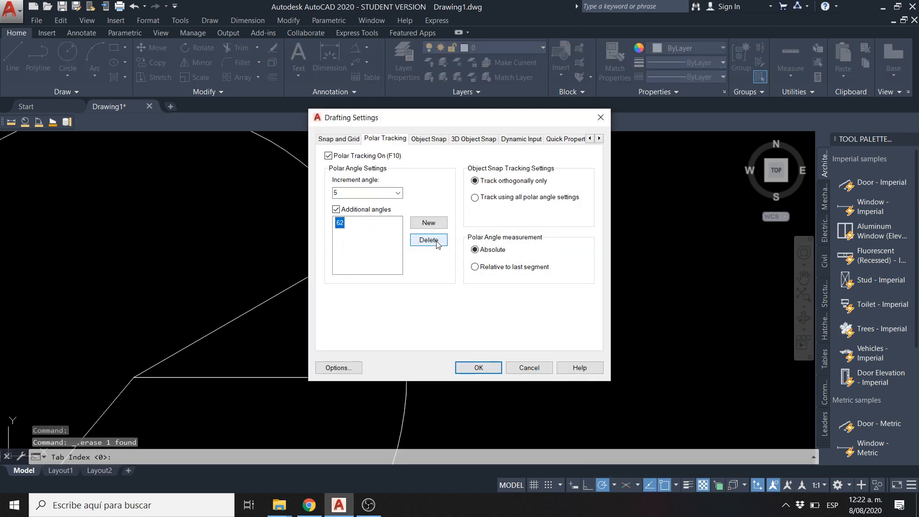
click(429, 240)
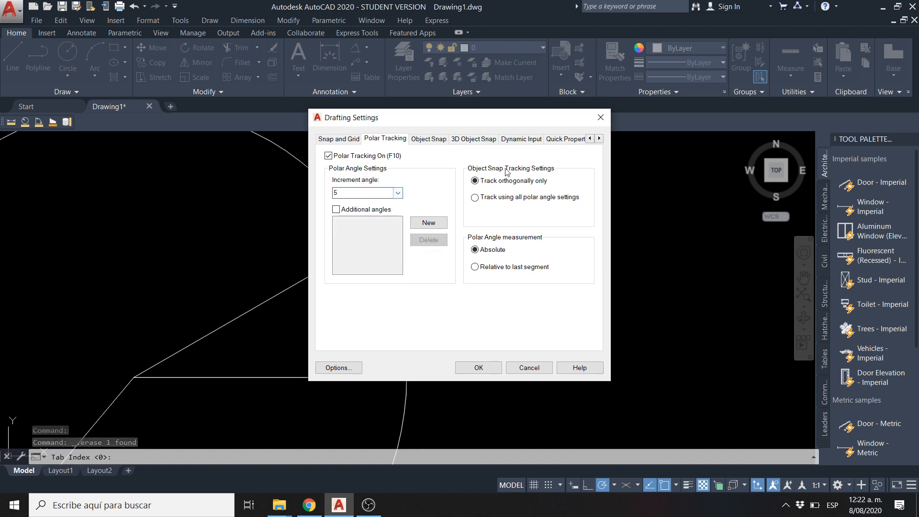
click(600, 117)
Set the polar tracking increment angle to 30 degrees and replace the additional angle 62 with 62.5
click(618, 486)
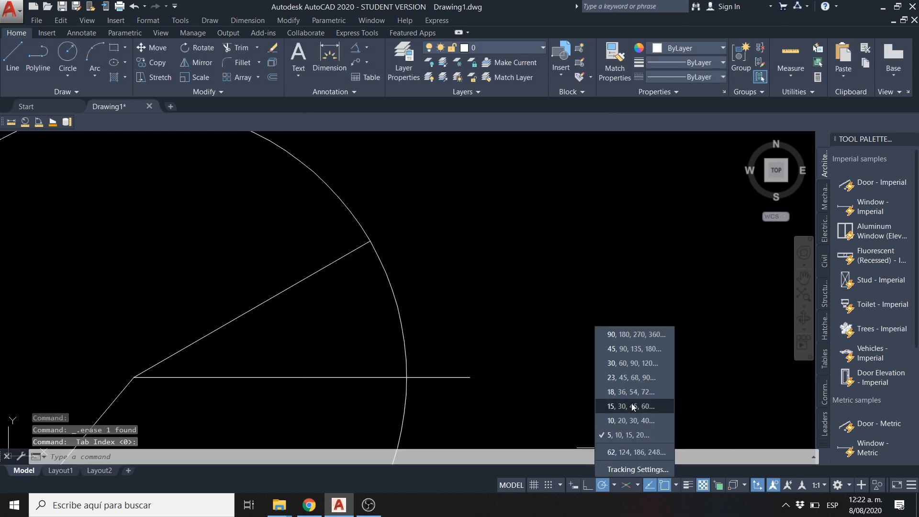
click(628, 363)
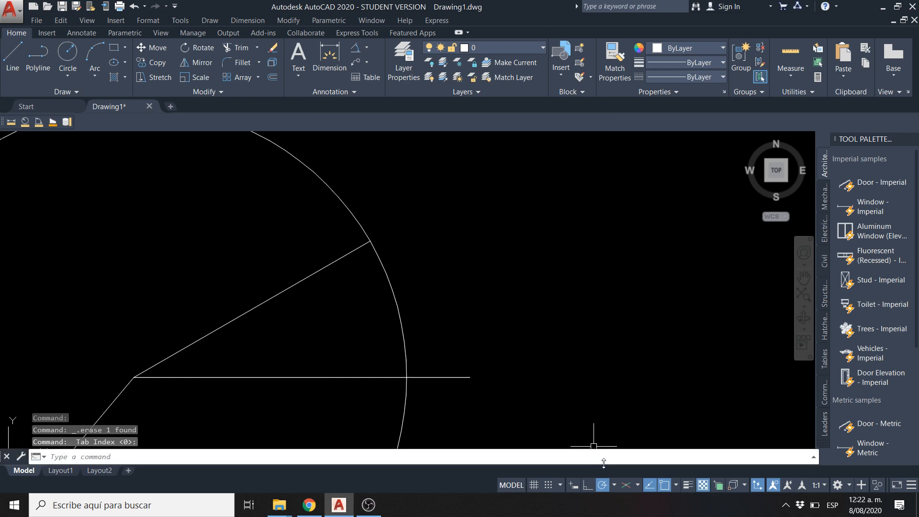
click(614, 486)
click(625, 470)
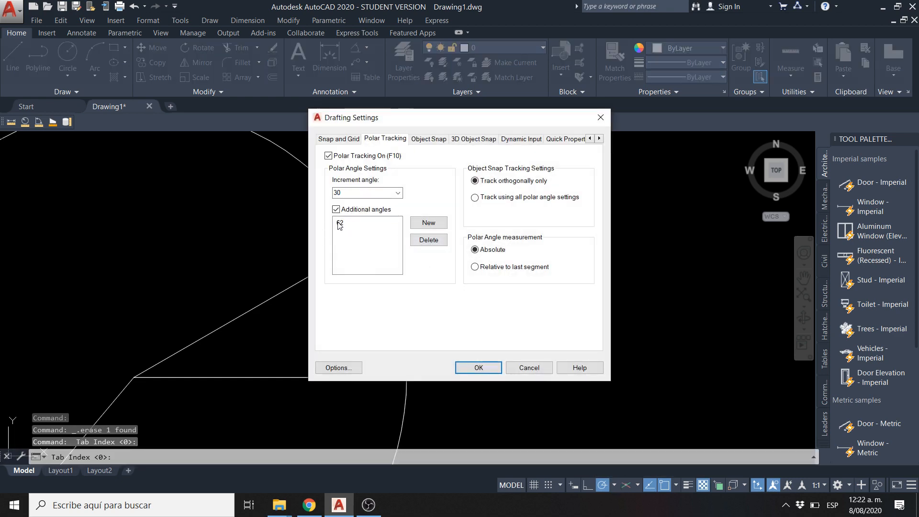
click(426, 249)
click(430, 228)
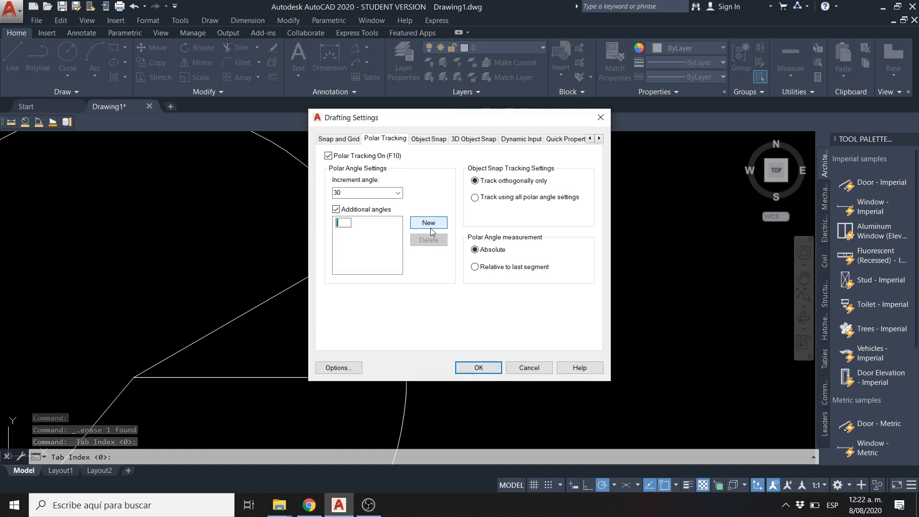
text(62.5)
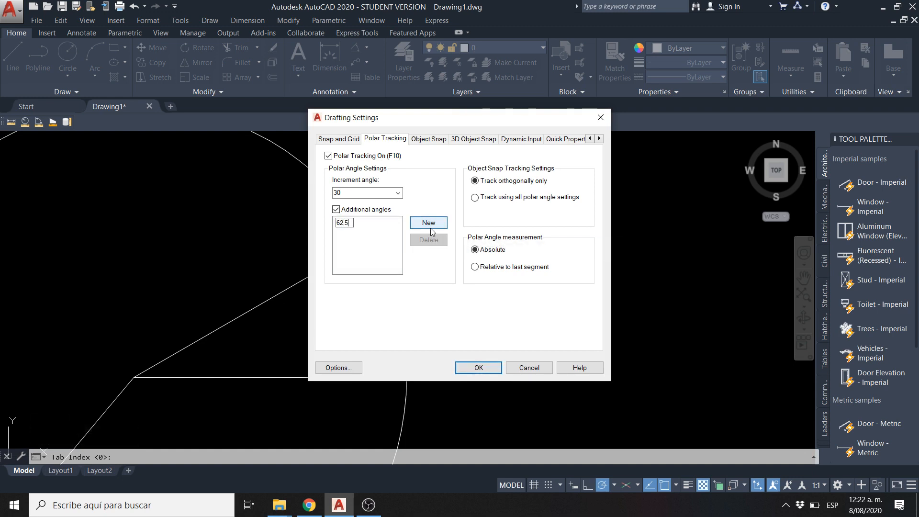
click(479, 367)
Draw a line about 147 units long from the circle's centre at the 62.5-degree polar tracking angle, ending above the circle
text(l)
key(Return)
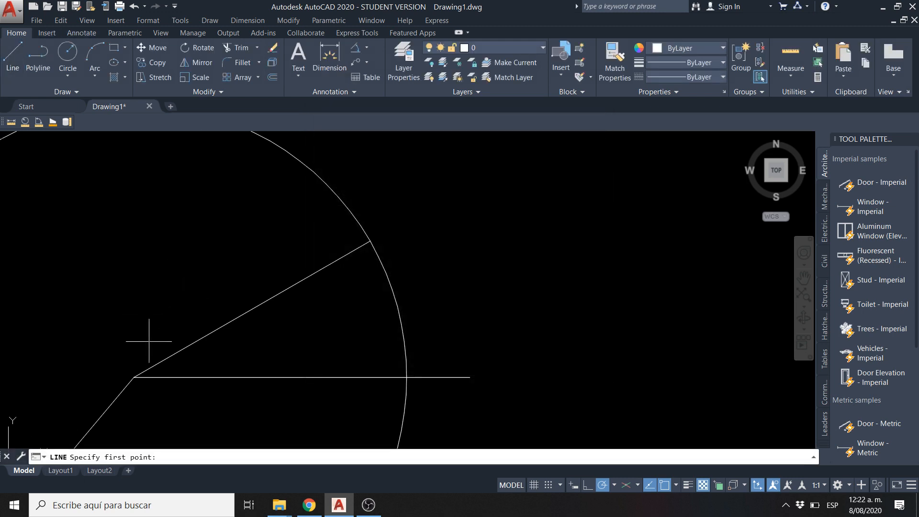
click(149, 366)
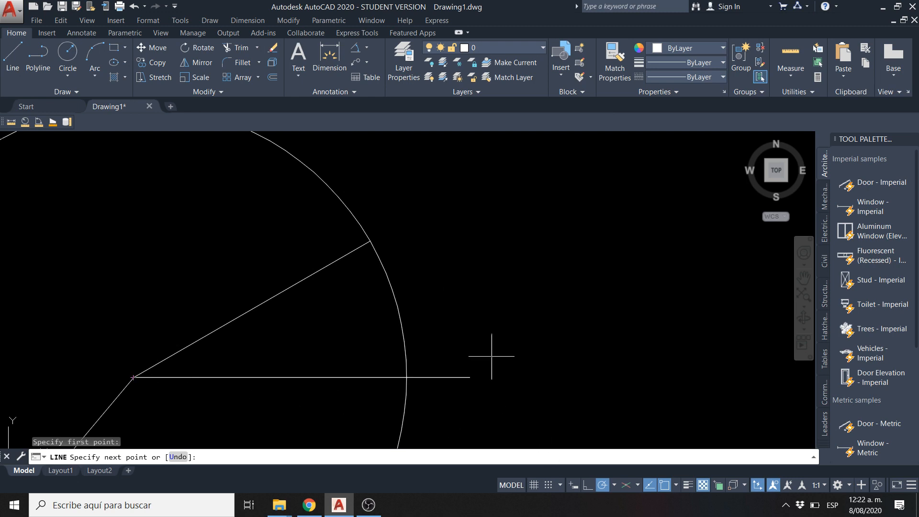
scroll(390, 243, down, 2)
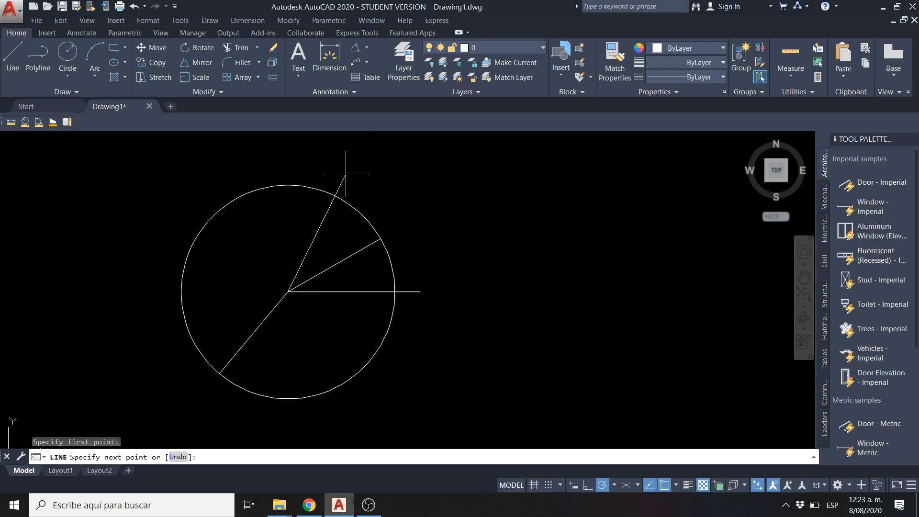
click(362, 153)
key(Escape)
key(Escape)
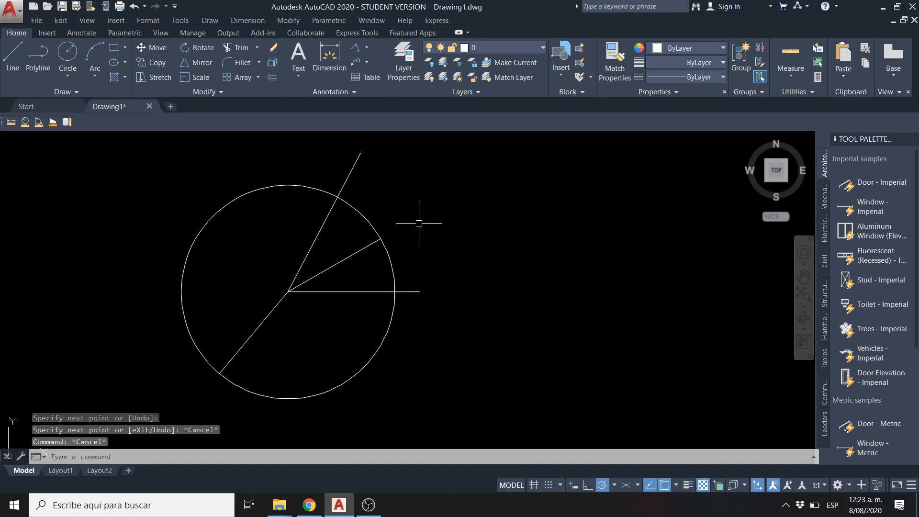
Add an angular dimension between the new steep line and the horizontal line, placing its arc outside the circle
middle_drag(389, 210, 391, 233)
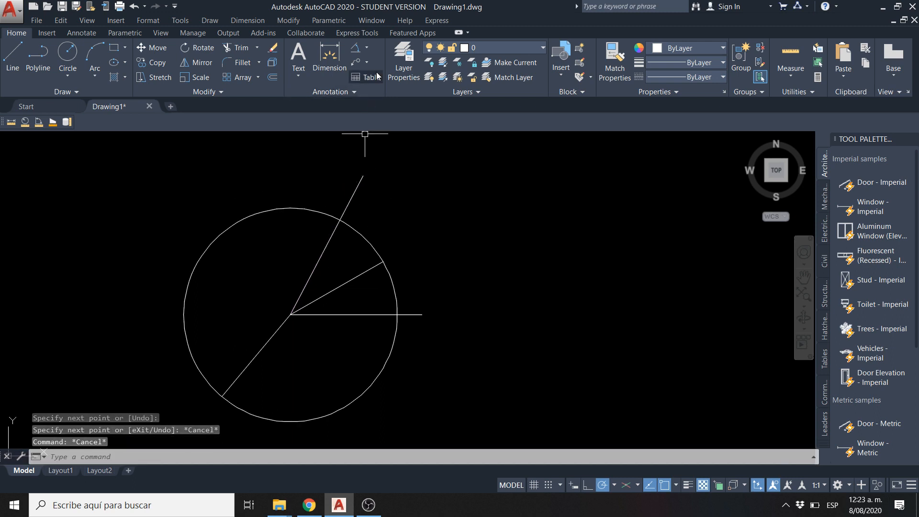
click(367, 48)
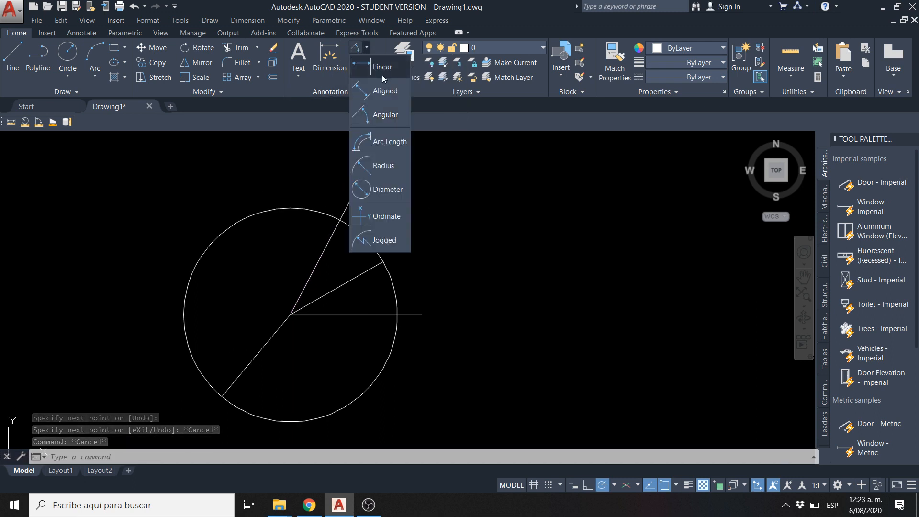
click(383, 115)
click(337, 288)
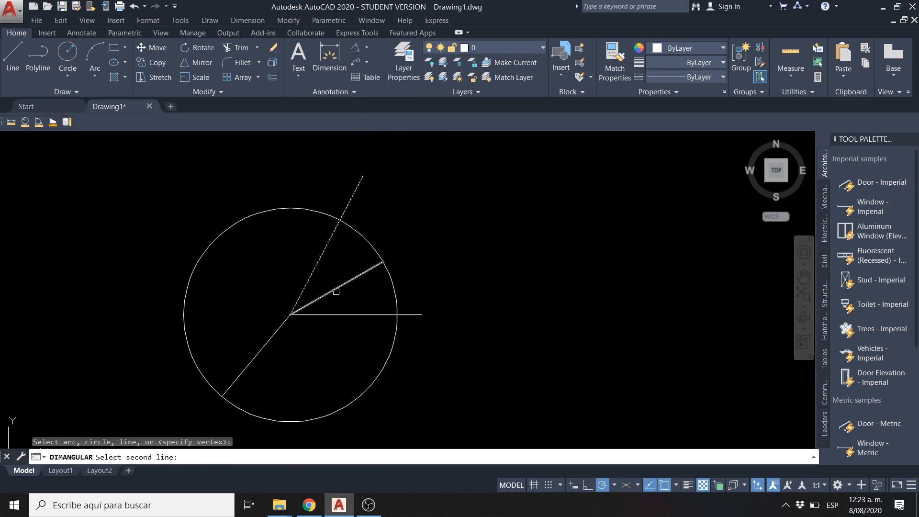
click(335, 315)
scroll(431, 244, up, 5)
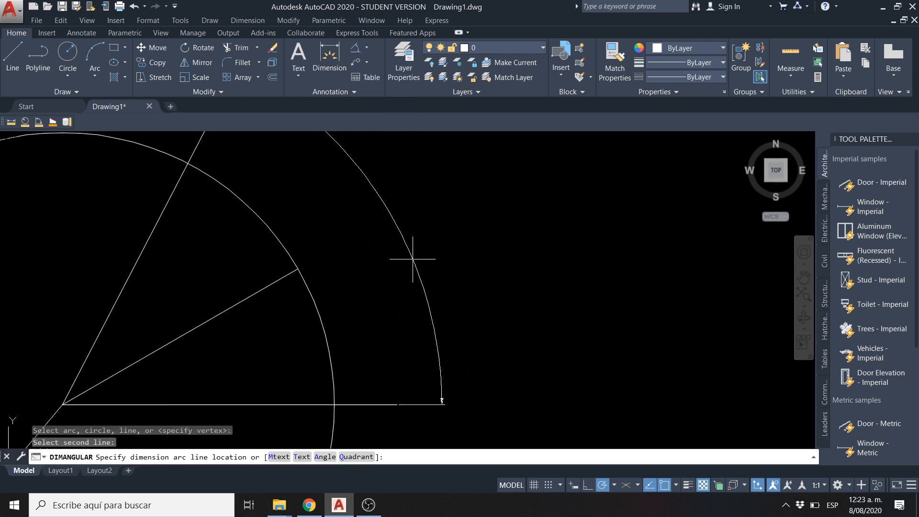
click(364, 220)
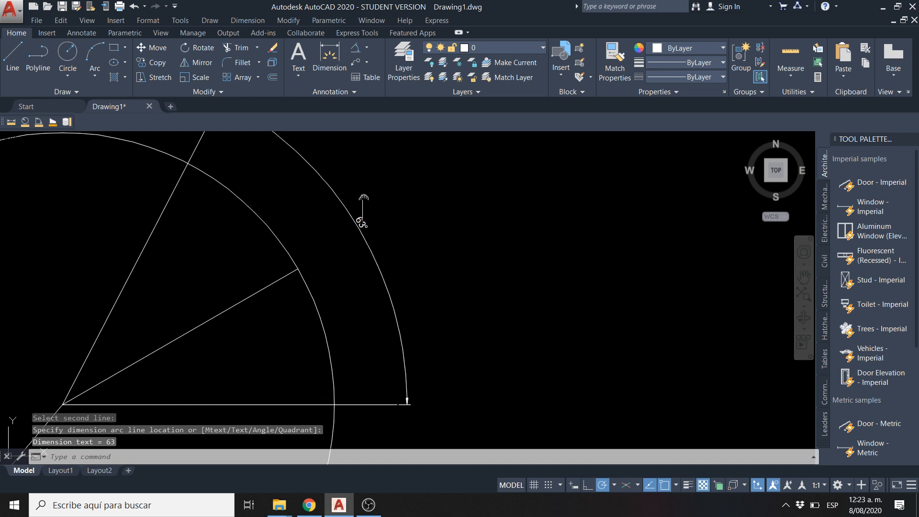
Modify the ISO-25 dimension style so that angular dimensions use a precision of 0.000
middle_drag(359, 199, 375, 224)
click(81, 33)
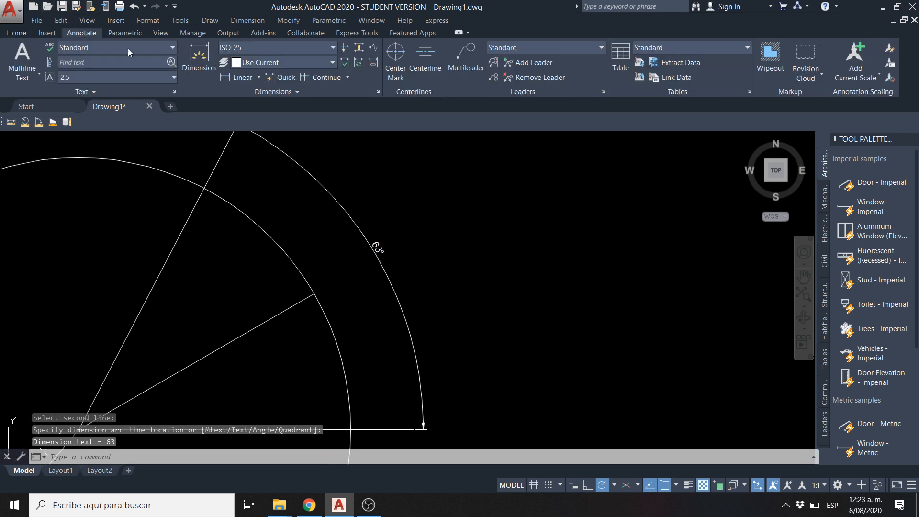
click(378, 92)
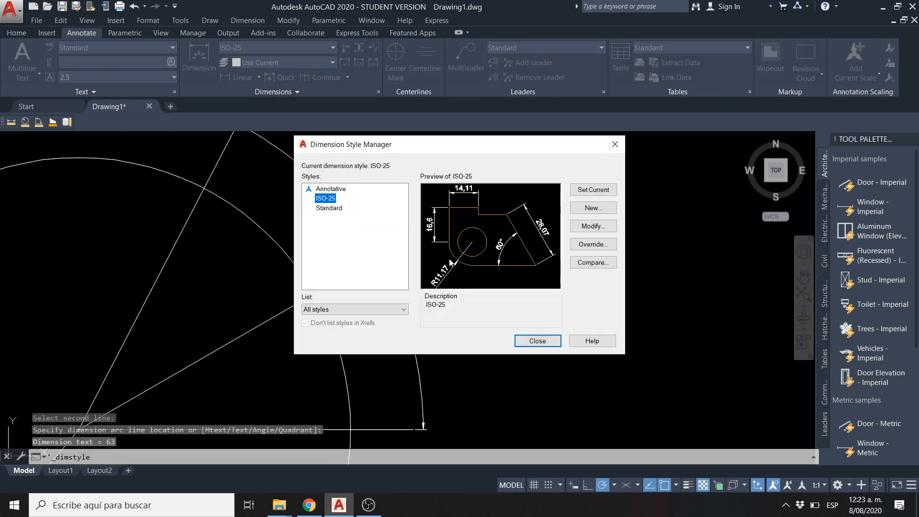
click(588, 226)
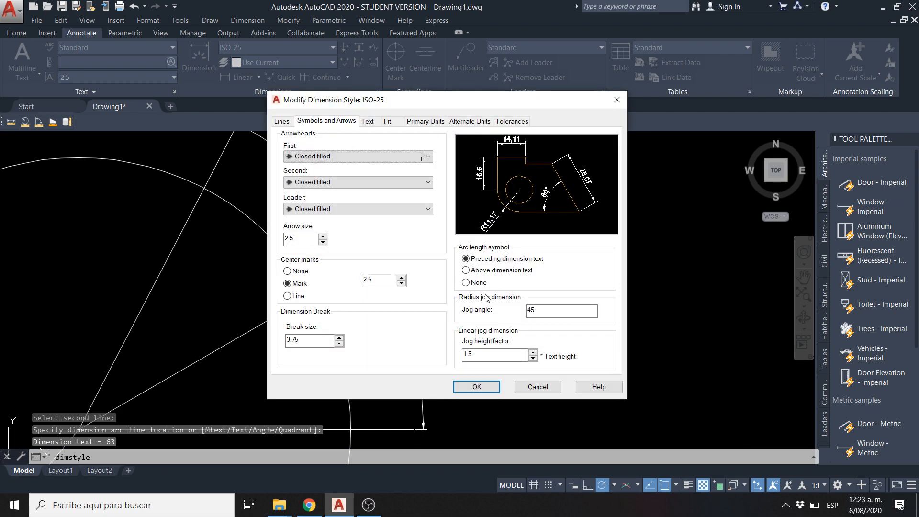
click(426, 123)
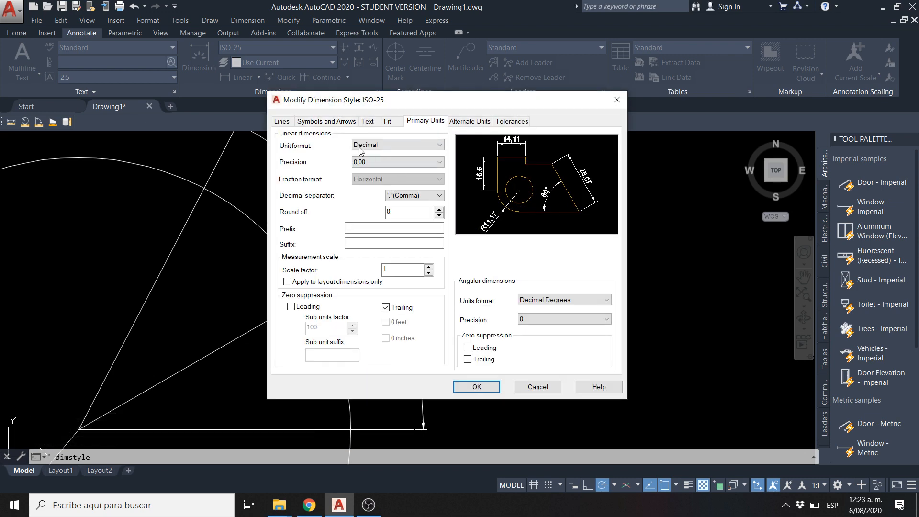
click(339, 123)
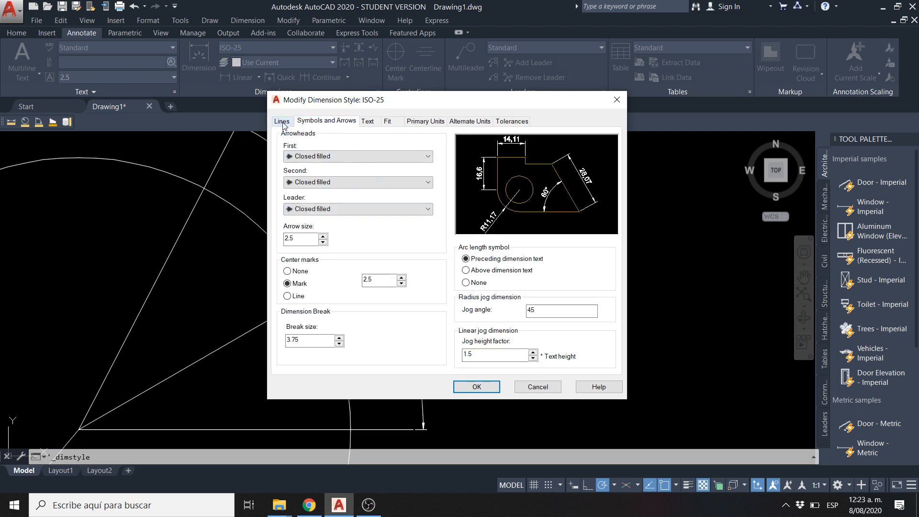
click(368, 121)
click(426, 122)
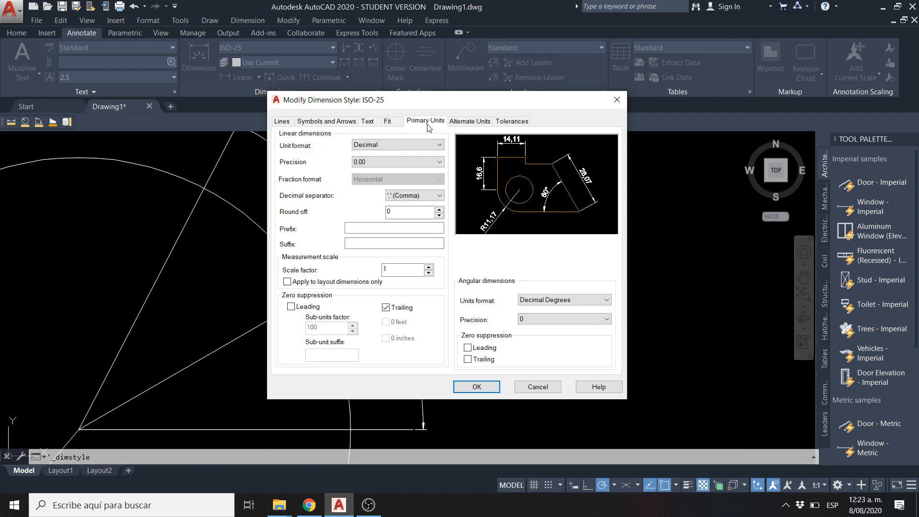
click(546, 319)
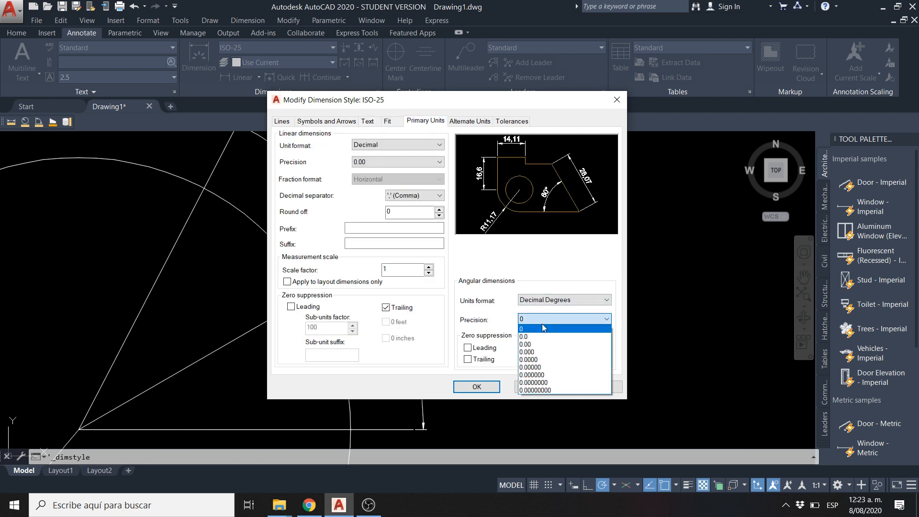
click(527, 352)
click(476, 387)
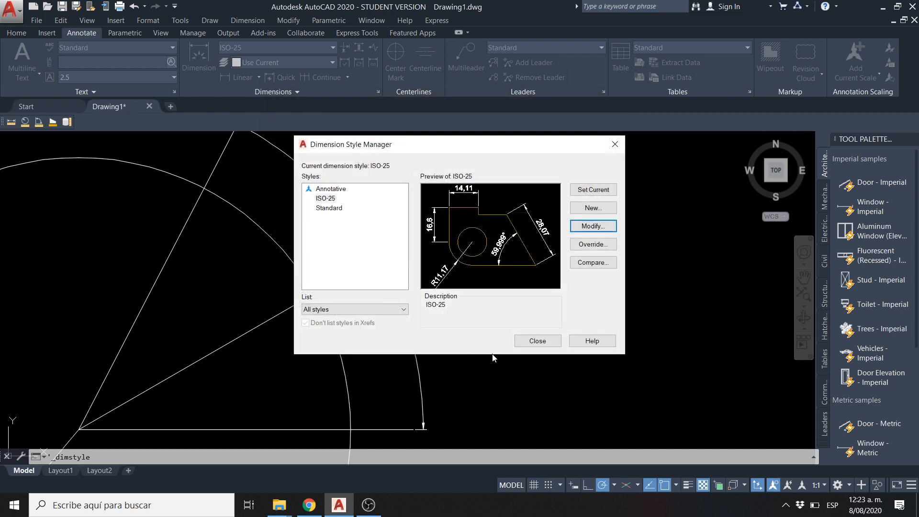
click(538, 341)
Modify the ISO-25 dimension style so that angular dimensions use a precision of 0.00
scroll(343, 243, up, 5)
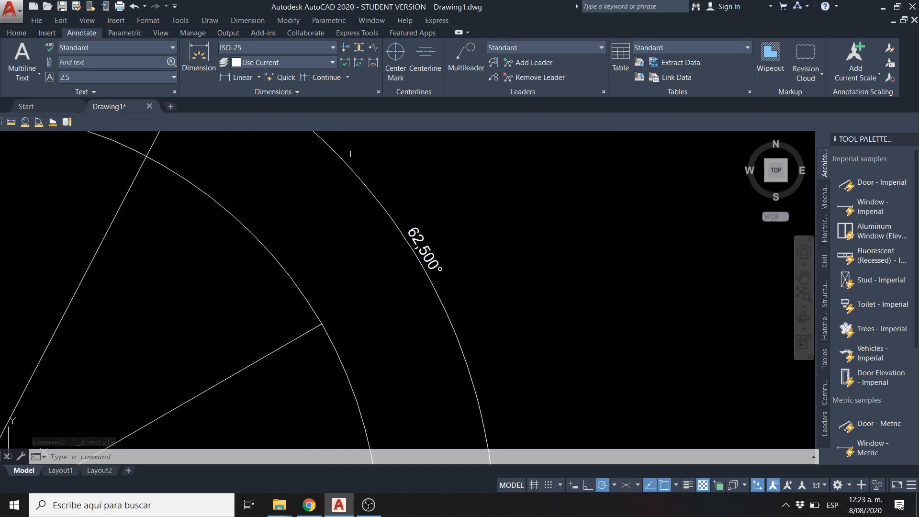
click(378, 92)
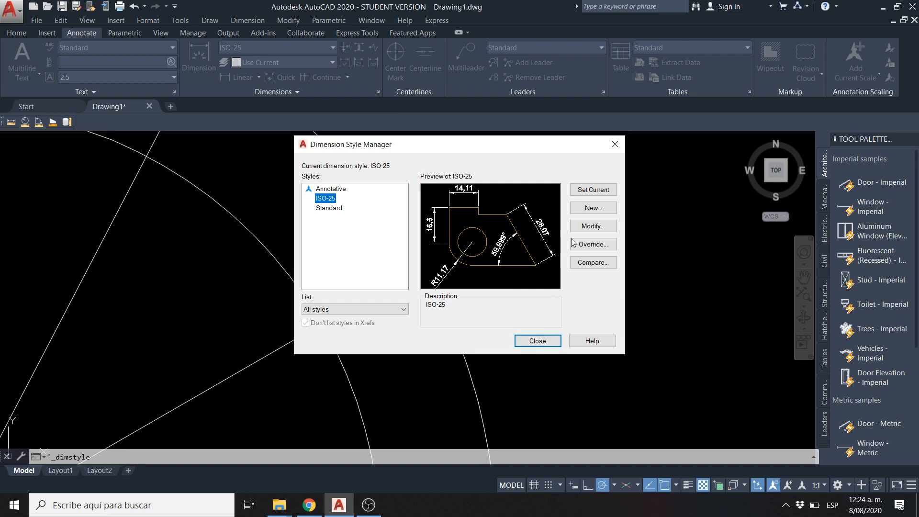
click(593, 226)
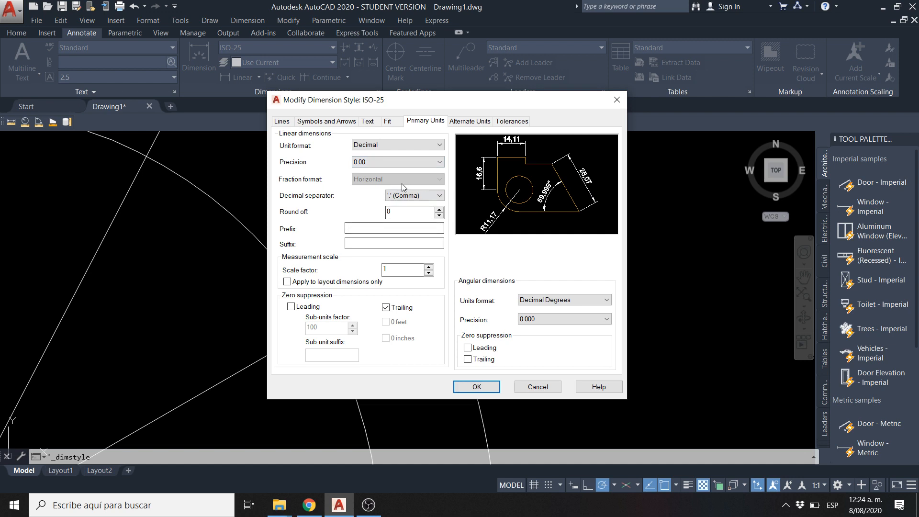
click(541, 323)
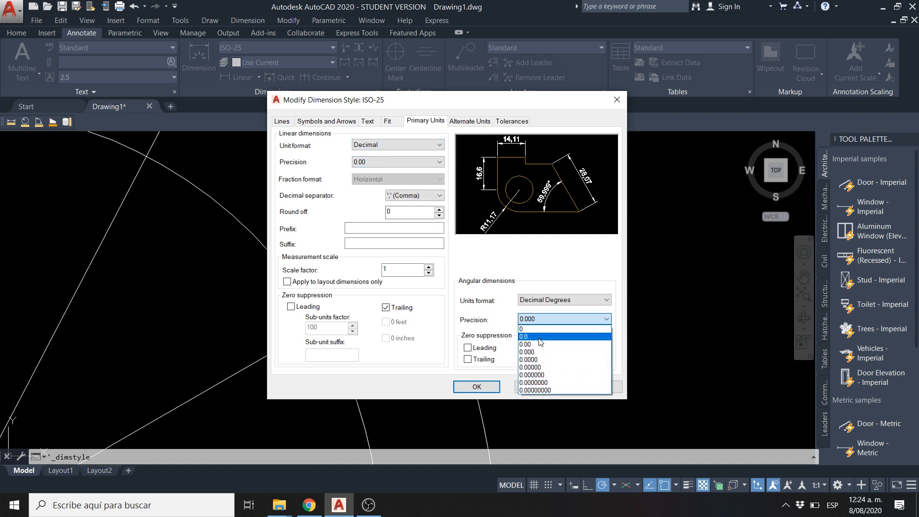
click(528, 344)
click(477, 386)
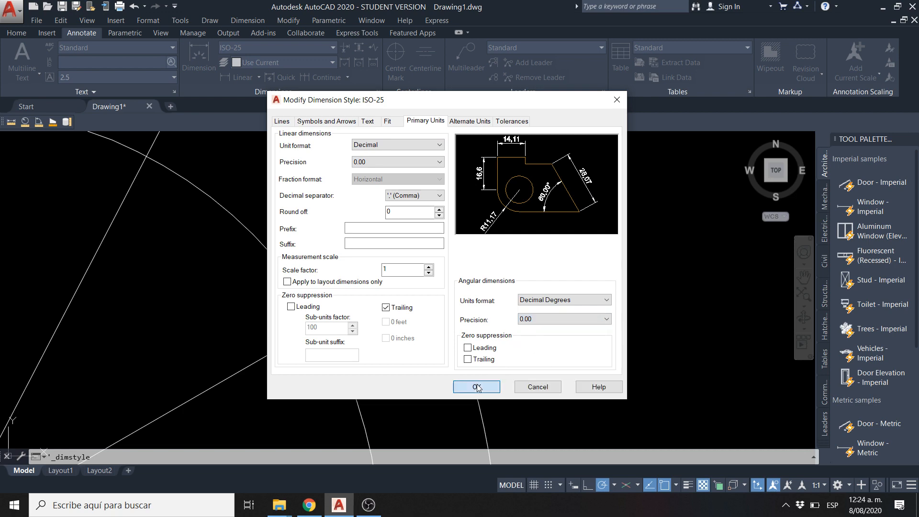
click(537, 340)
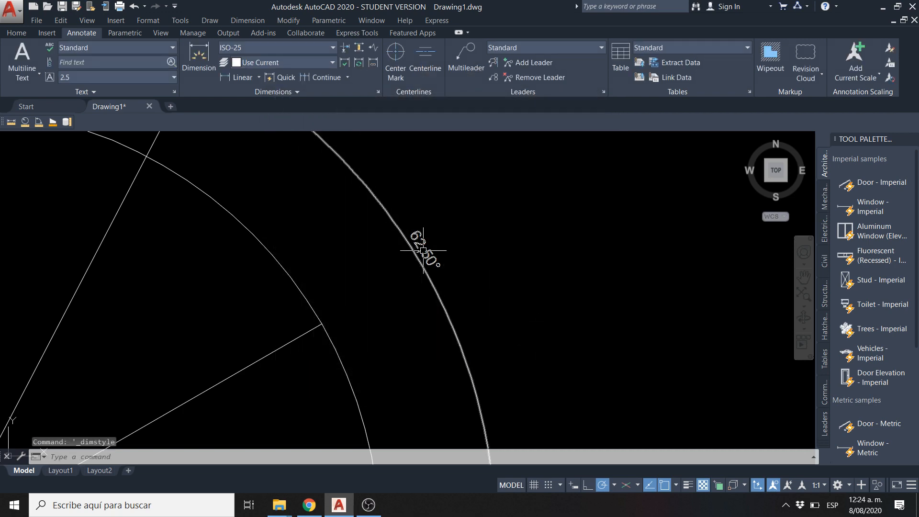
Measure the angle between the horizontal line and the steep line through the circle's centre
scroll(419, 253, down, 3)
scroll(420, 251, up, 2)
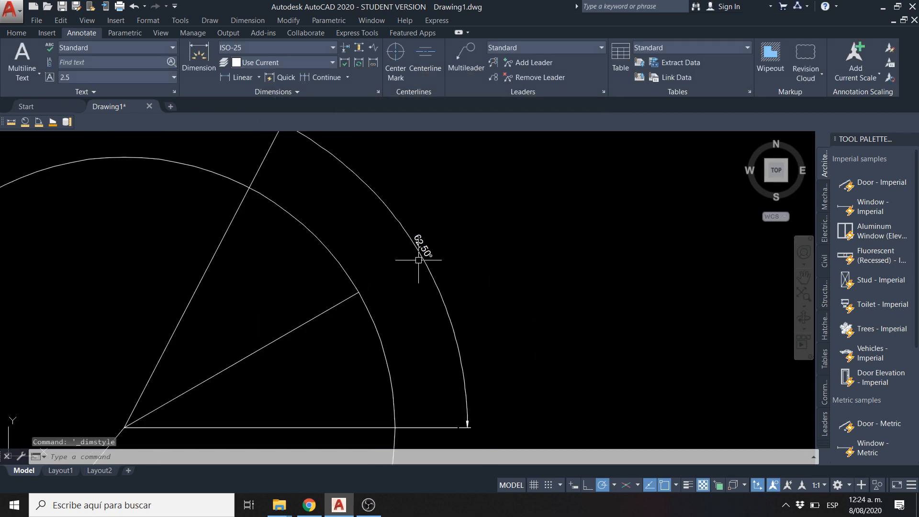
scroll(332, 221, down, 2)
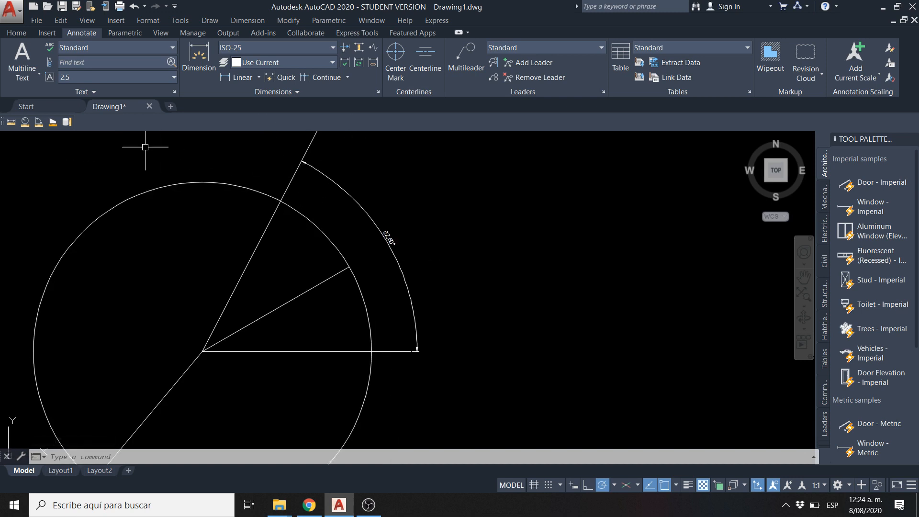
click(37, 124)
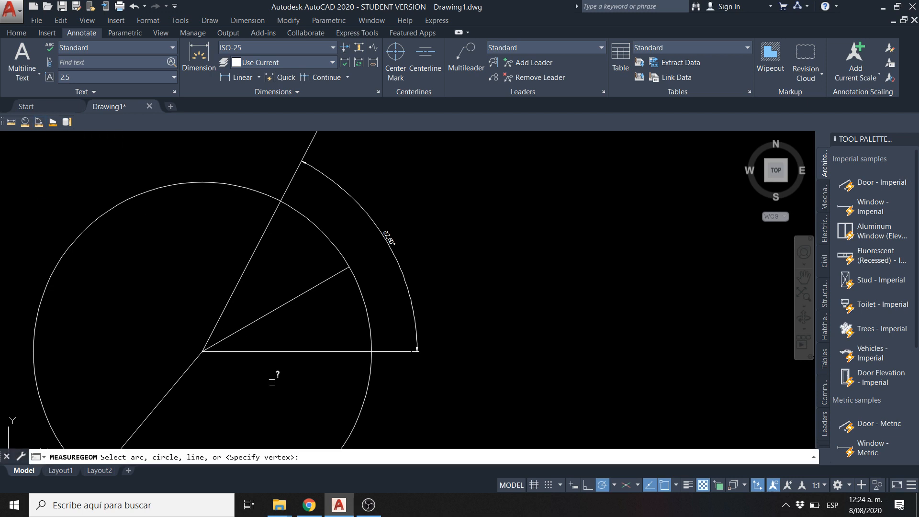
click(271, 352)
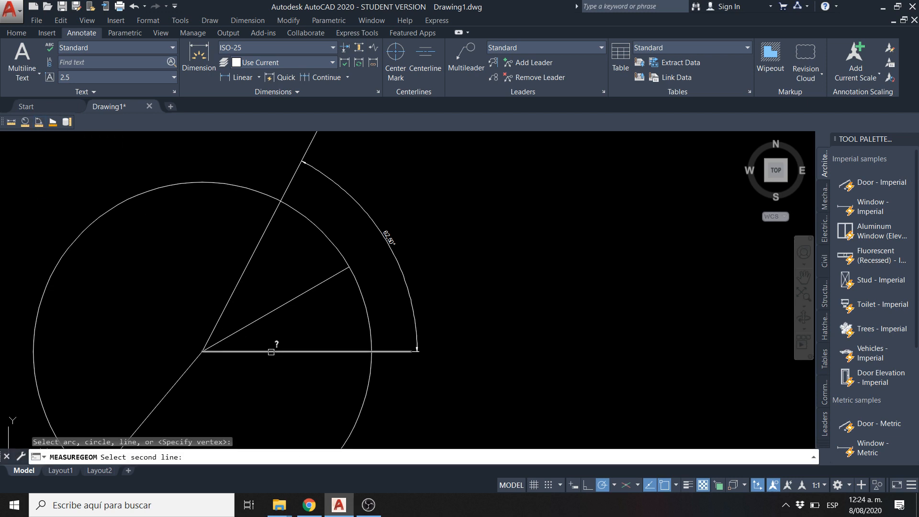
click(242, 277)
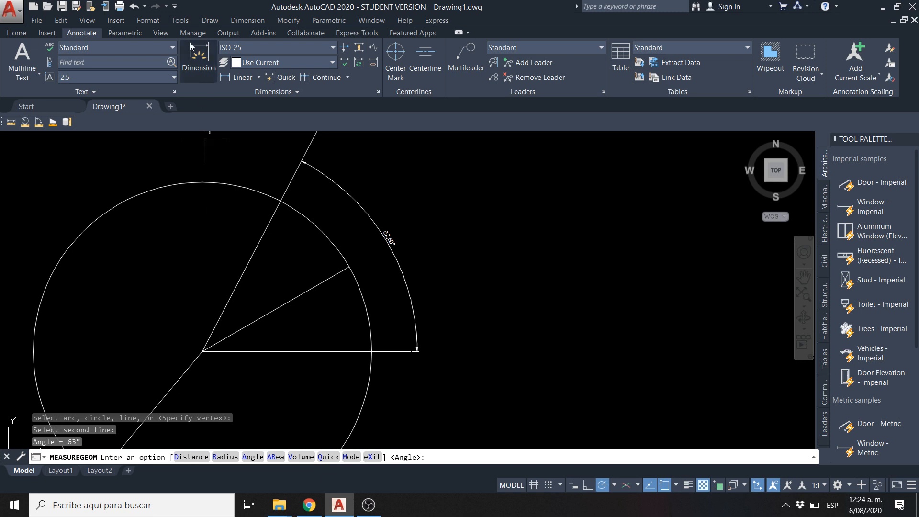
key(Escape)
Set the angle precision in the drawing units to 0.00
click(157, 23)
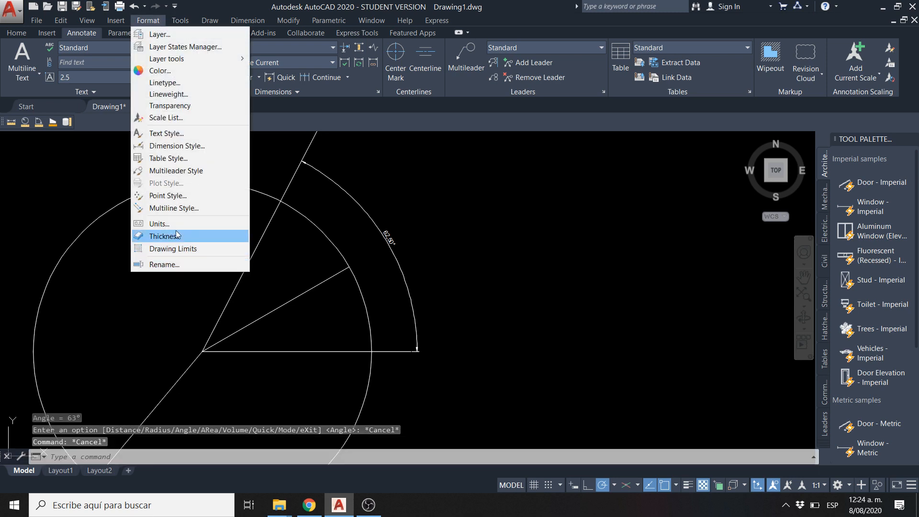
click(163, 223)
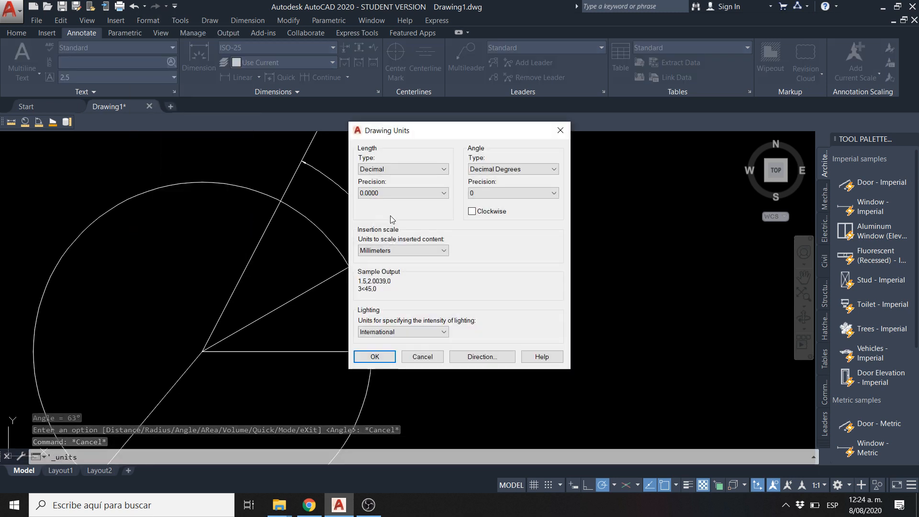
click(499, 193)
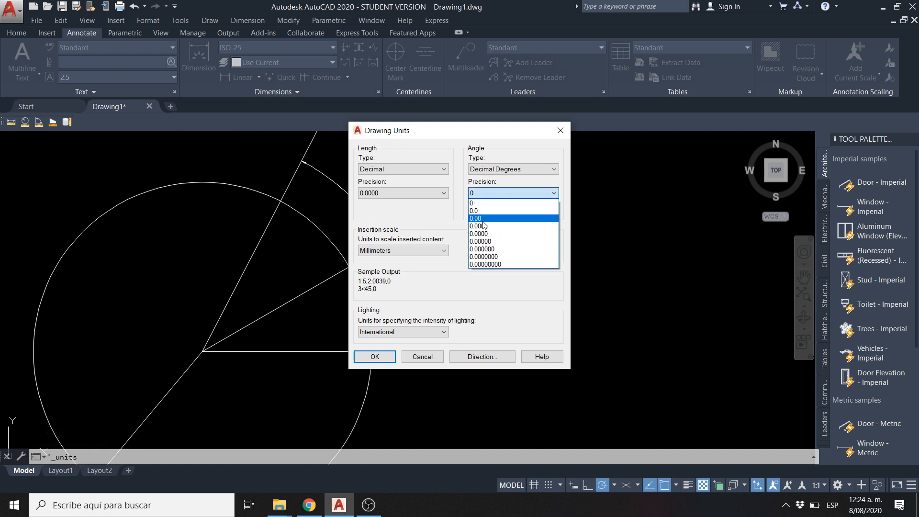
click(481, 219)
click(373, 356)
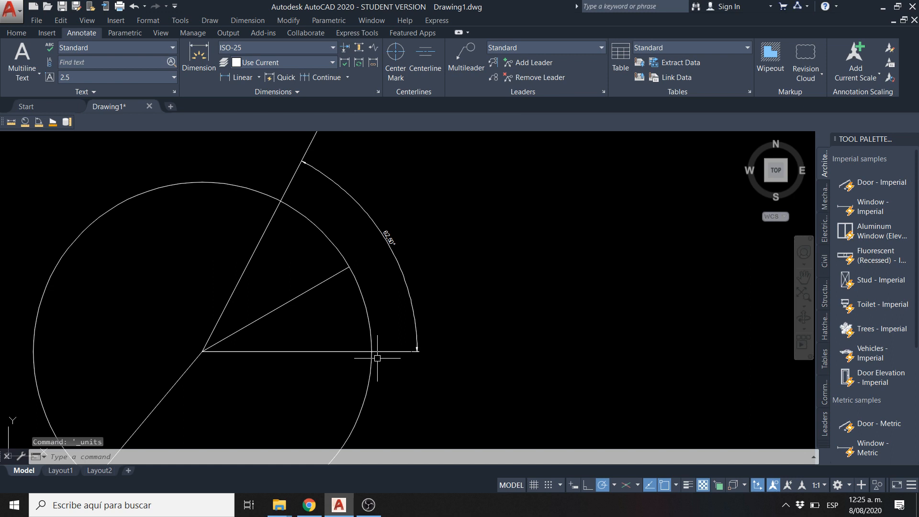
scroll(380, 305, up, 2)
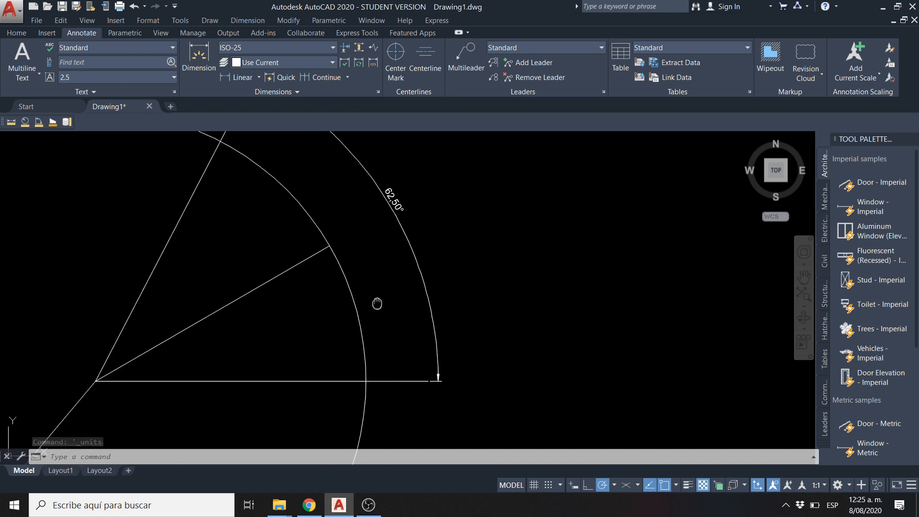
middle_drag(376, 303, 398, 348)
scroll(398, 349, up, 1)
scroll(435, 242, down, 1)
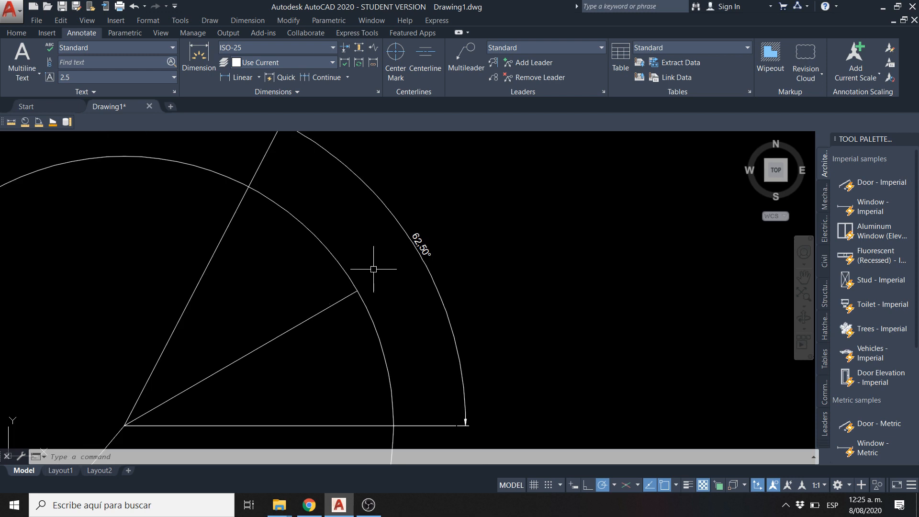
scroll(376, 267, down, 4)
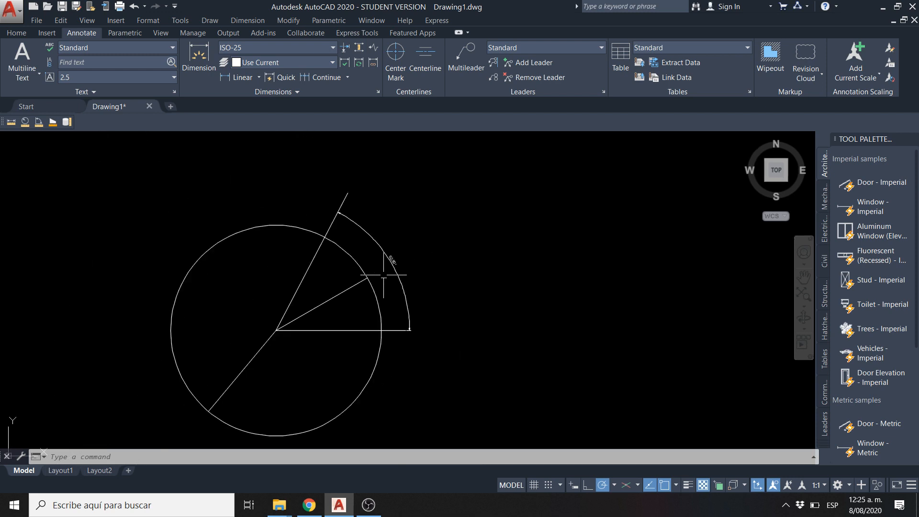
Delete the additional polar tracking angle 62.5 from the drafting settings
click(614, 486)
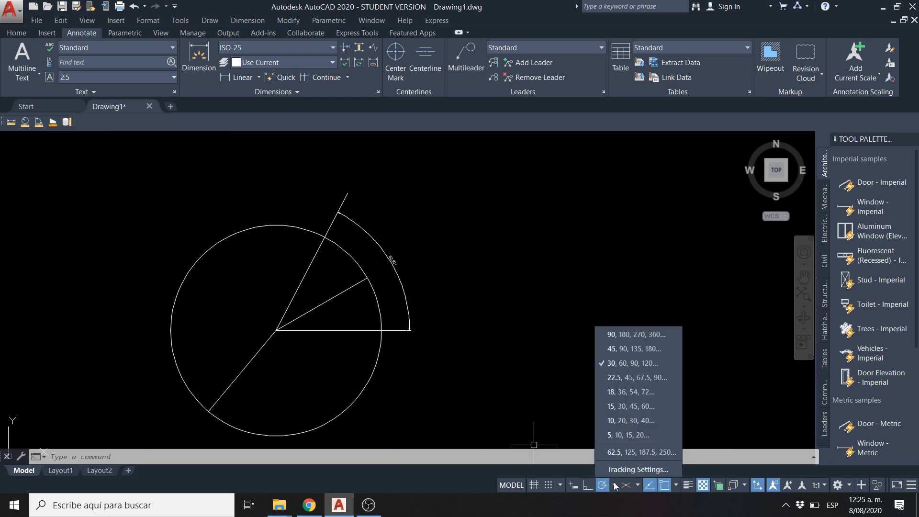
click(620, 469)
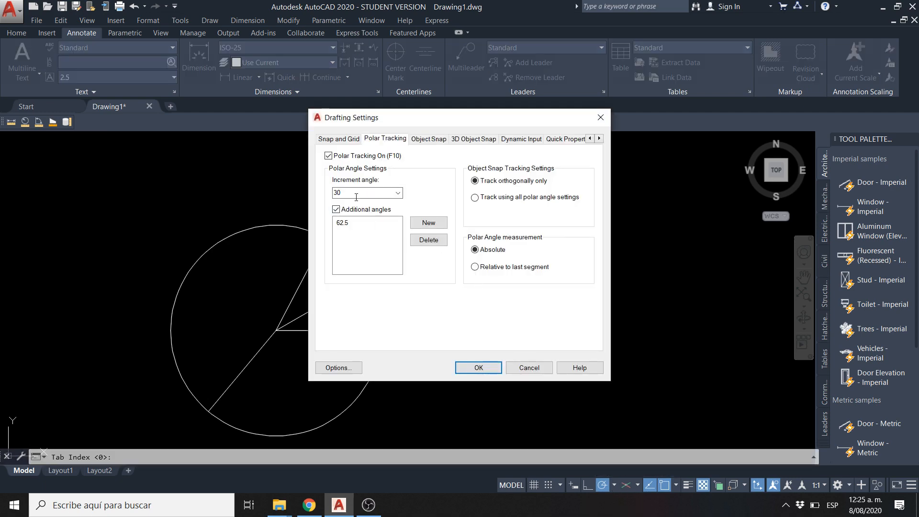
click(343, 223)
click(427, 241)
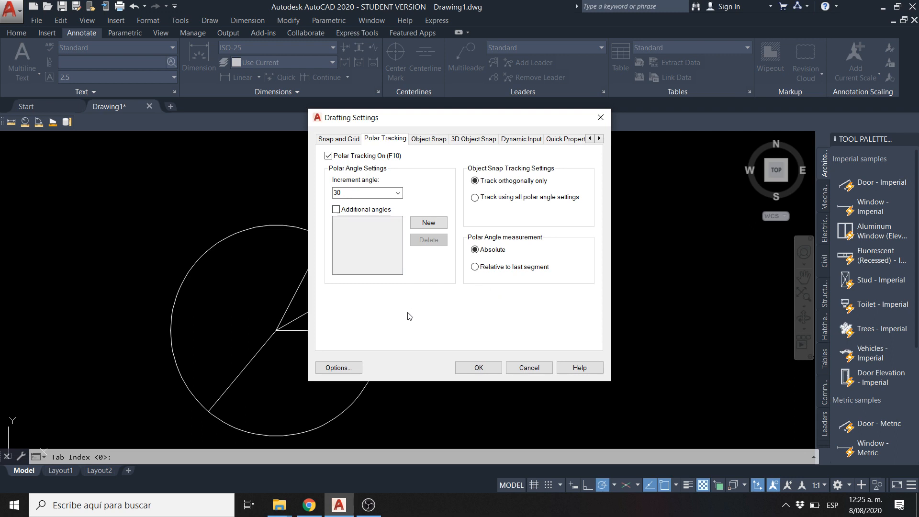
click(478, 368)
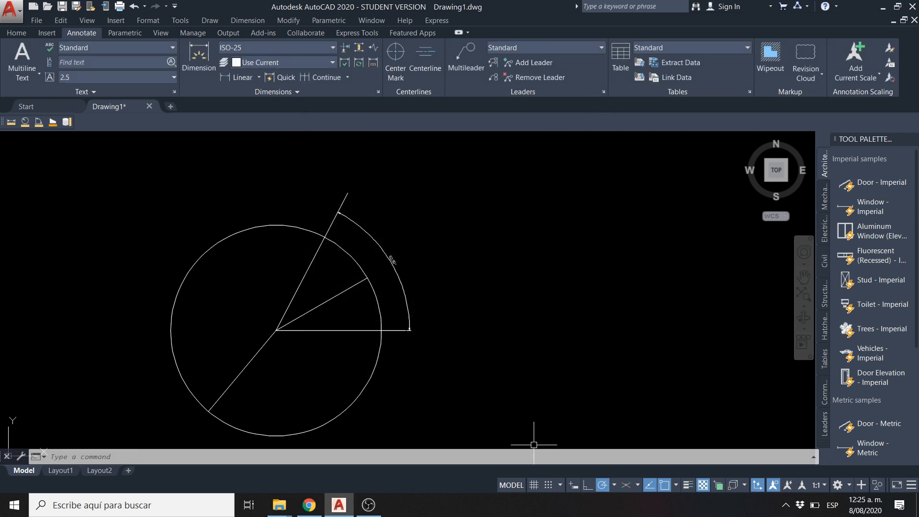
middle_drag(289, 256, 297, 250)
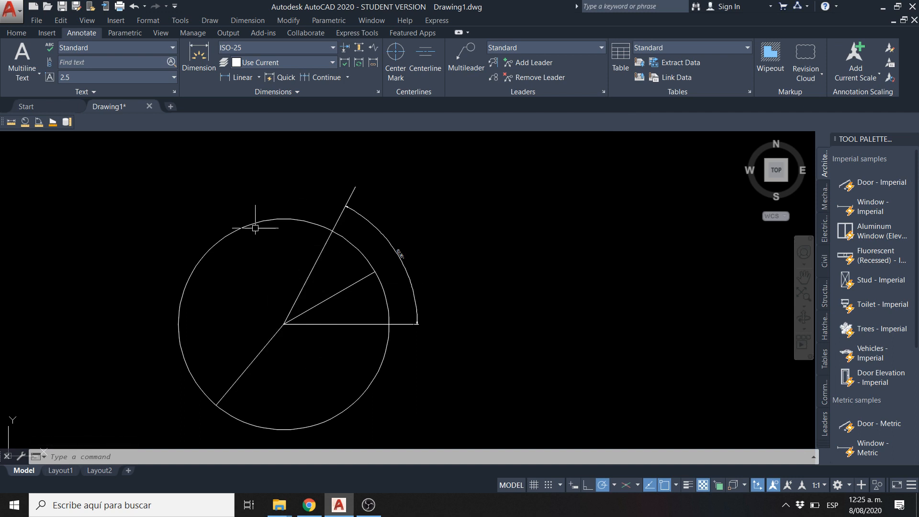
middle_drag(254, 266, 325, 242)
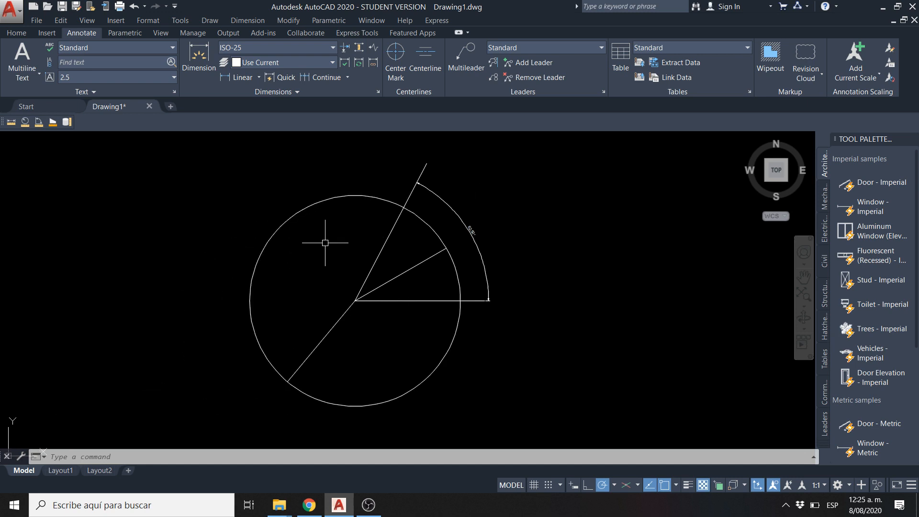